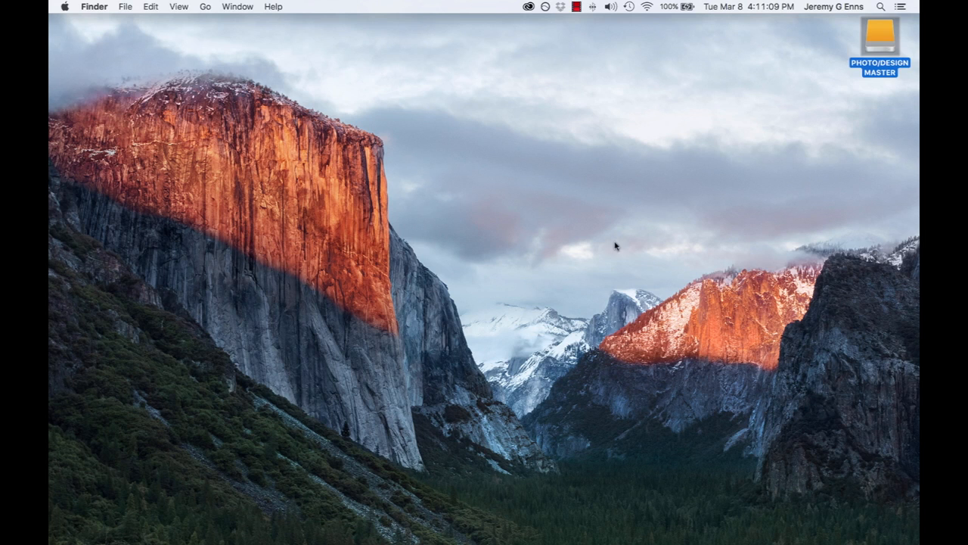
# - Open the PHOTO/DESIGN MASTER drive and go into its PHOTOS folder
pyautogui.click(627, 245)
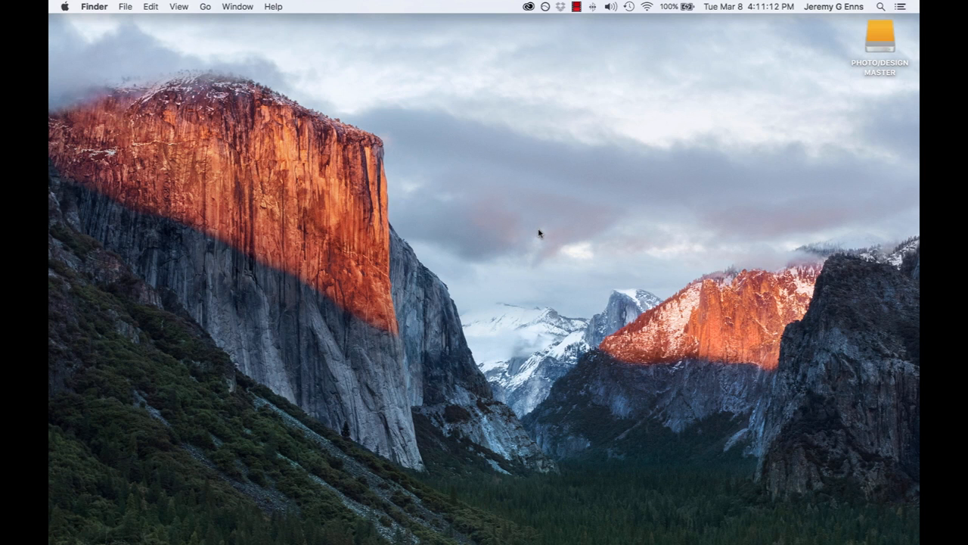
pyautogui.doubleClick(875, 40)
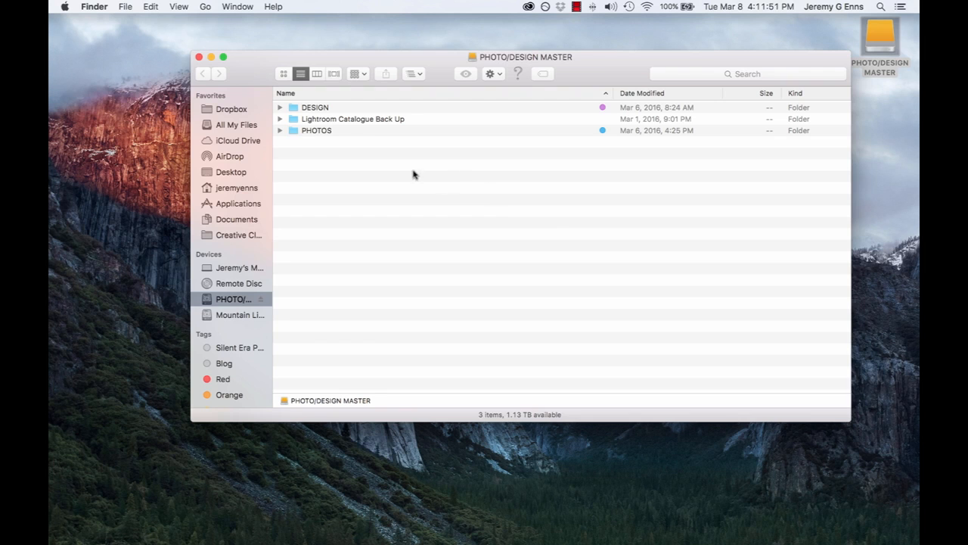
pyautogui.click(326, 132)
pyautogui.doubleClick(326, 132)
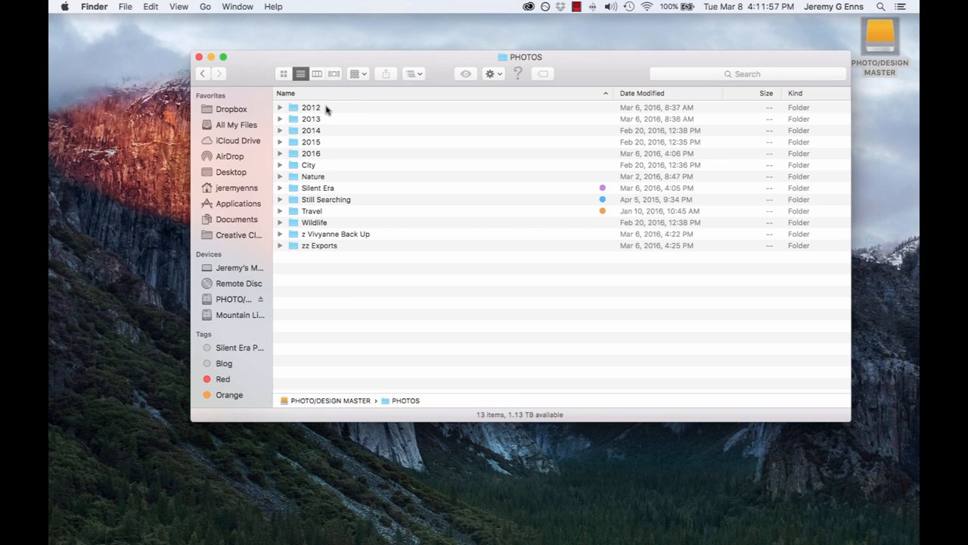
# - Expand the 2016 and 03 March folders and open the Boundary Bay folder
pyautogui.click(279, 153)
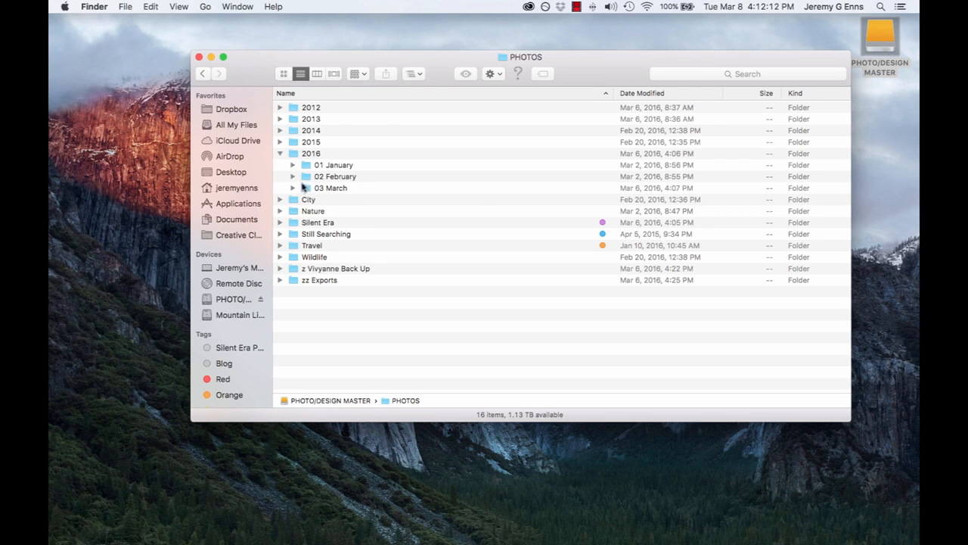
pyautogui.click(292, 189)
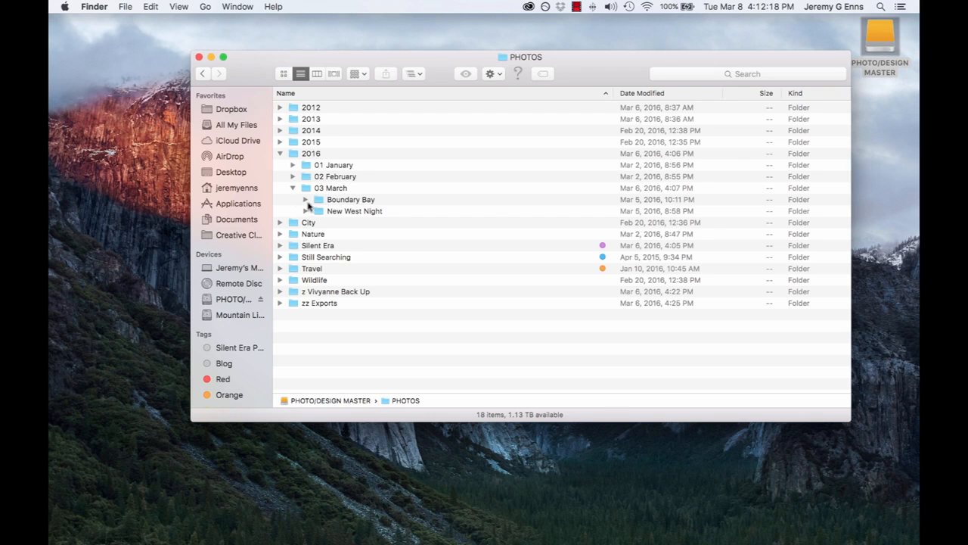
pyautogui.doubleClick(353, 201)
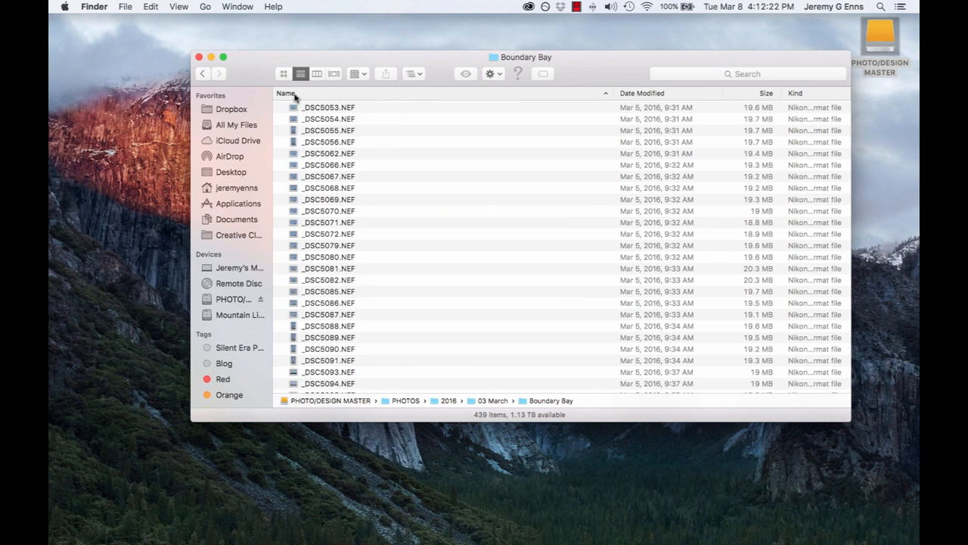
# - Show the Boundary Bay folder as icons and look through its NEF files
pyautogui.click(283, 74)
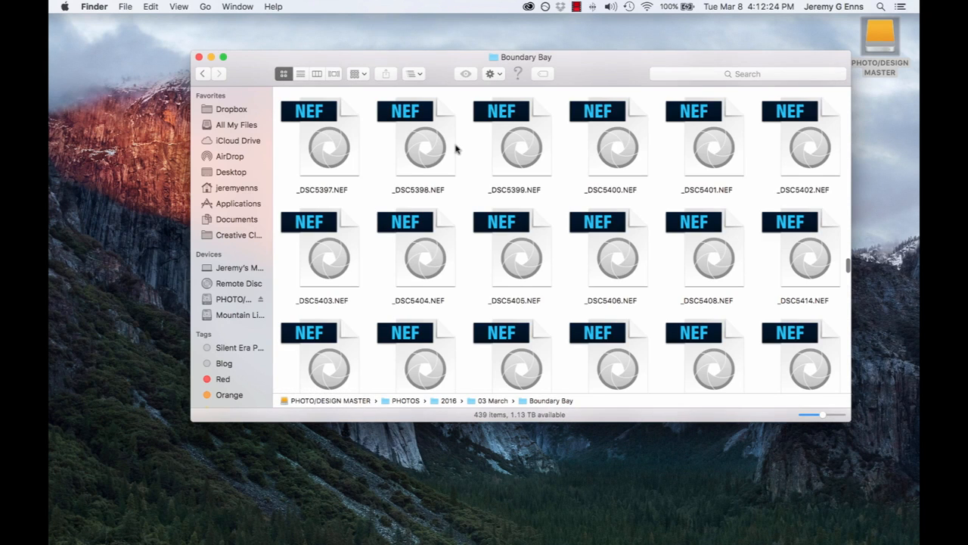
pyautogui.scroll(-10, 455, 149)
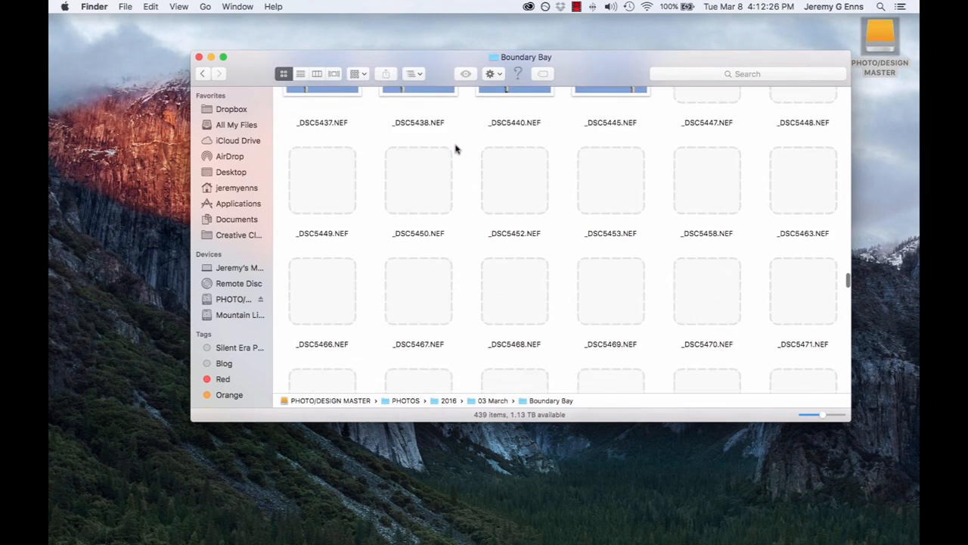
pyautogui.scroll(20, 454, 232)
pyautogui.scroll(10, 454, 231)
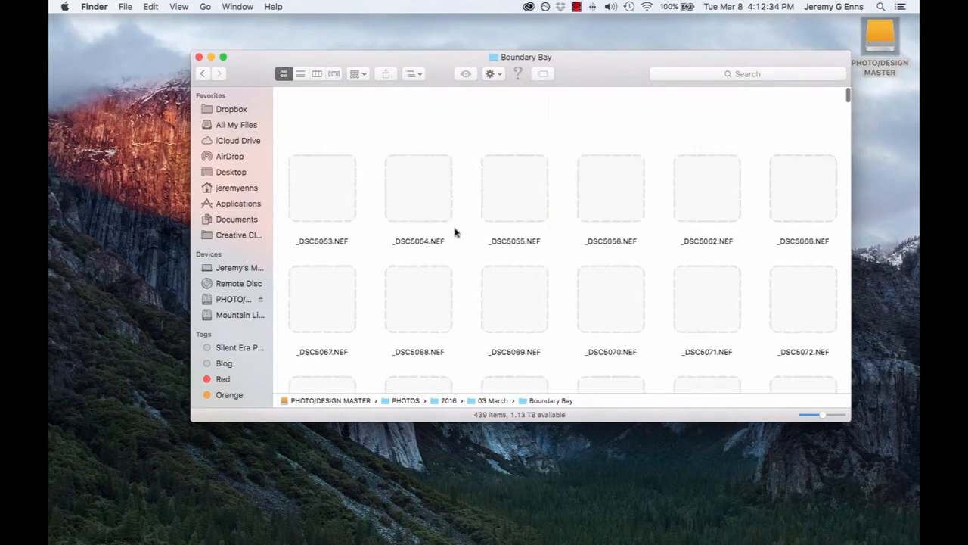
# - Return to the PHOTOS folder and collapse the 03 March and 2016 folders
pyautogui.click(202, 74)
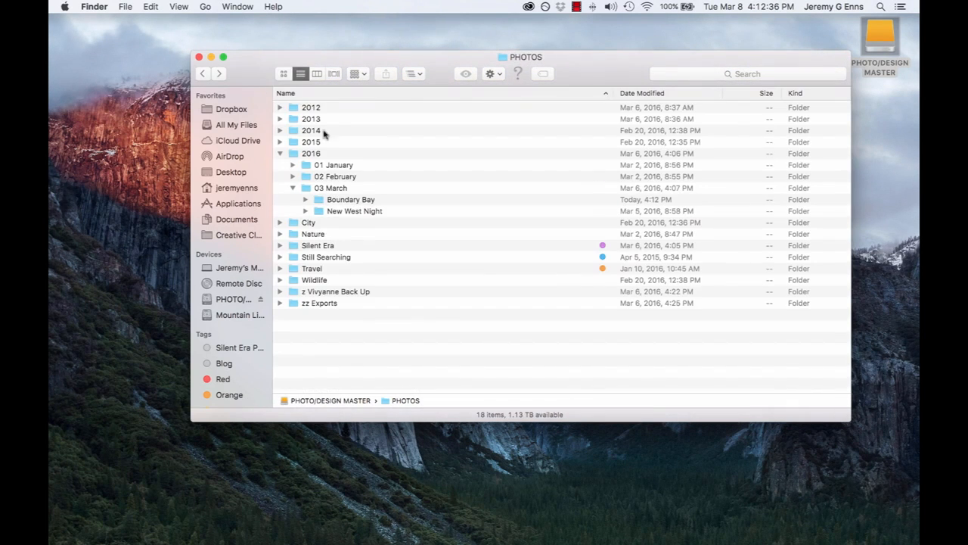
pyautogui.click(293, 188)
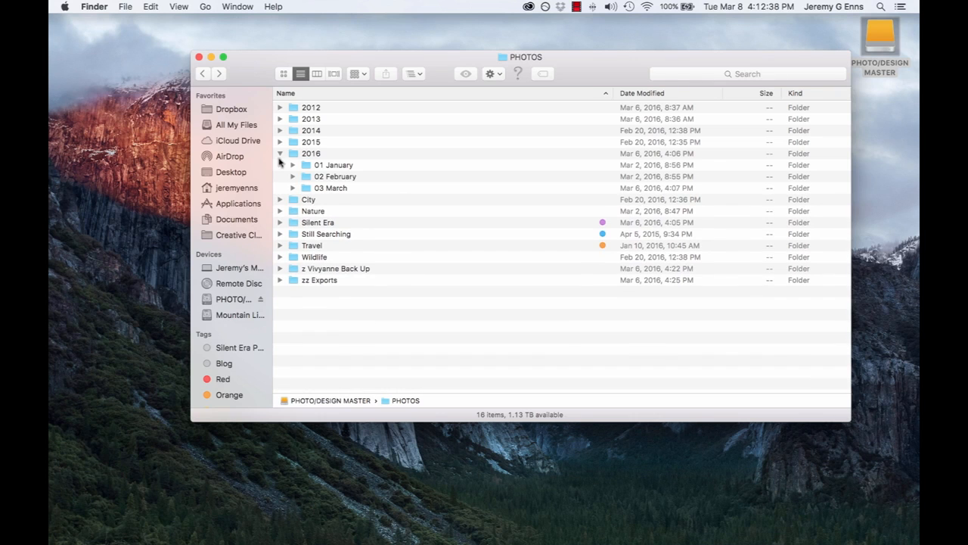
pyautogui.click(280, 153)
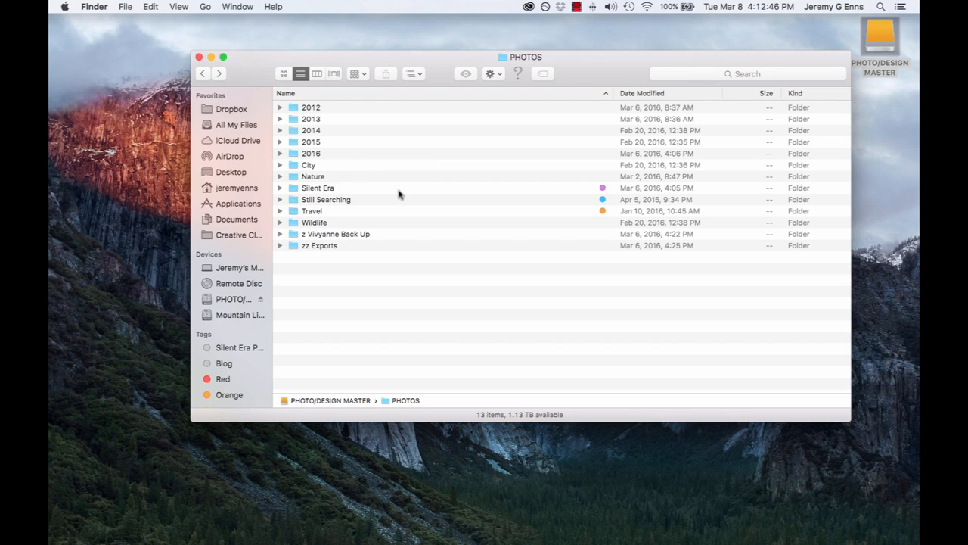
# - Expand the Travel folder and its Asia Trip subfolder to view how trips are organised
pyautogui.click(280, 212)
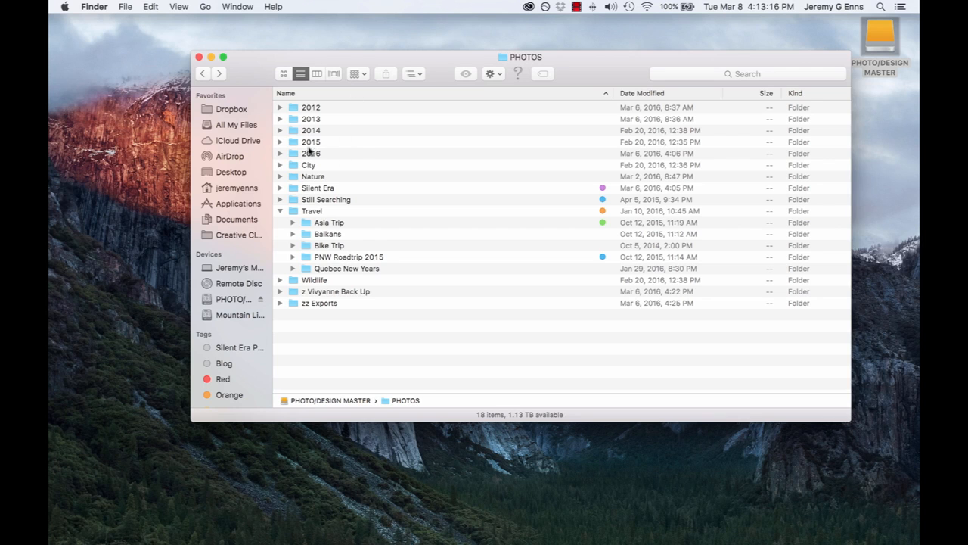
pyautogui.click(292, 222)
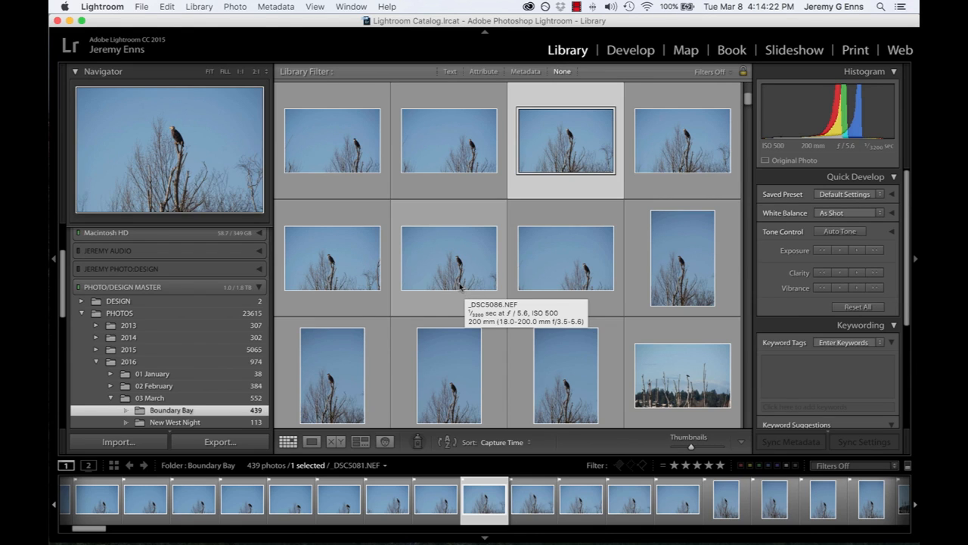
# - Switch to the Lightroom Library and examine the folder hierarchy under PHOTOS on the PHOTO/DESIGN MASTER drive
pyautogui.scroll(1, 208, 338)
pyautogui.scroll(-5, 174, 342)
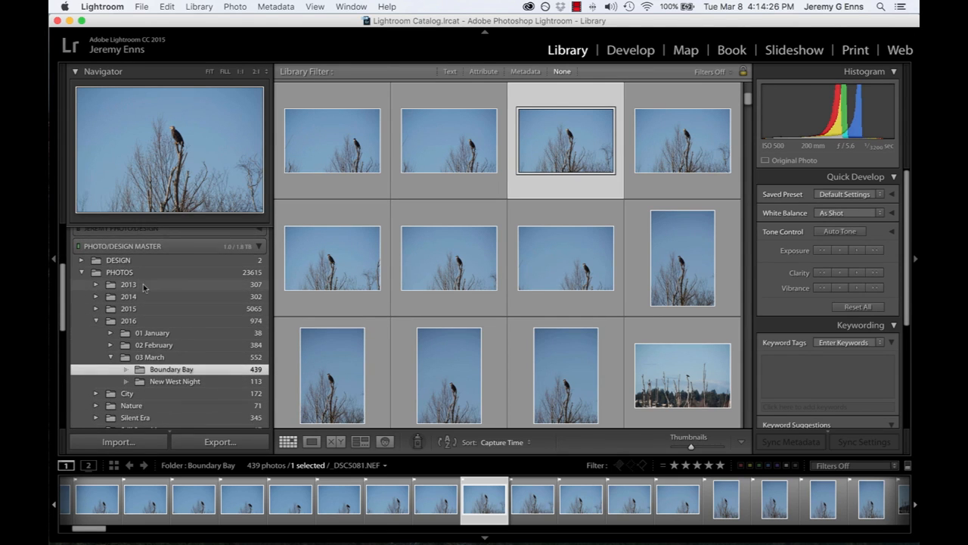
pyautogui.scroll(-4, 144, 282)
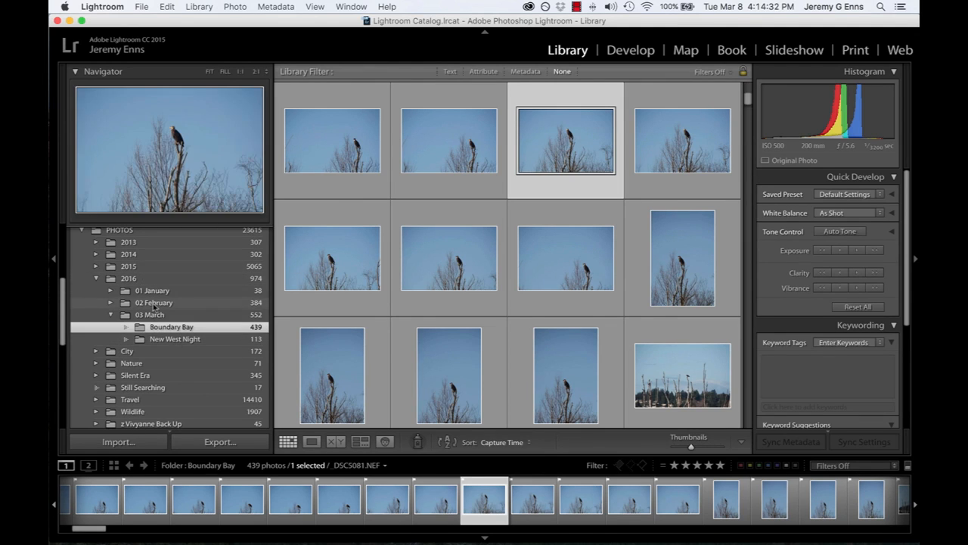
pyautogui.scroll(-3, 159, 295)
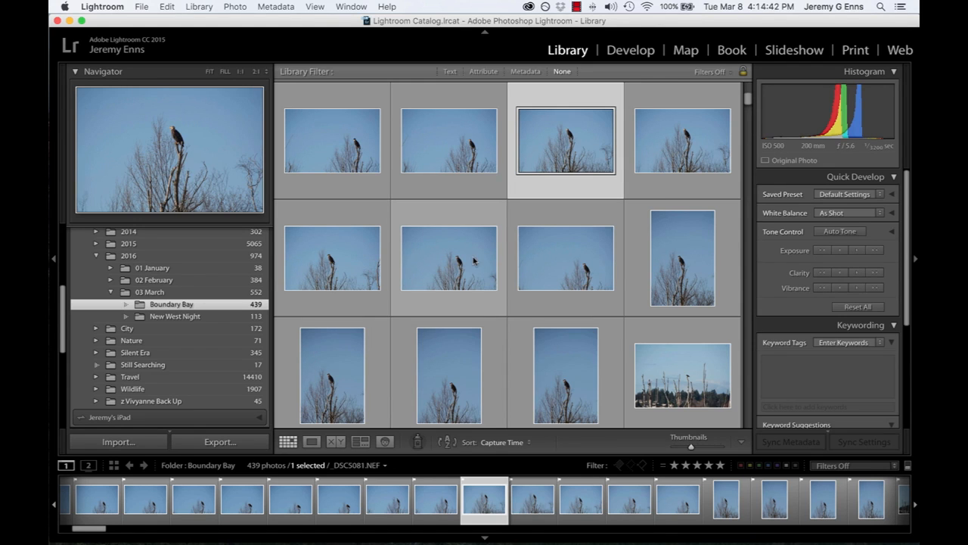
# - Select the eagle photo _DSC5086.NEF in Boundary Bay and look through the surrounding thumbnails
pyautogui.click(450, 259)
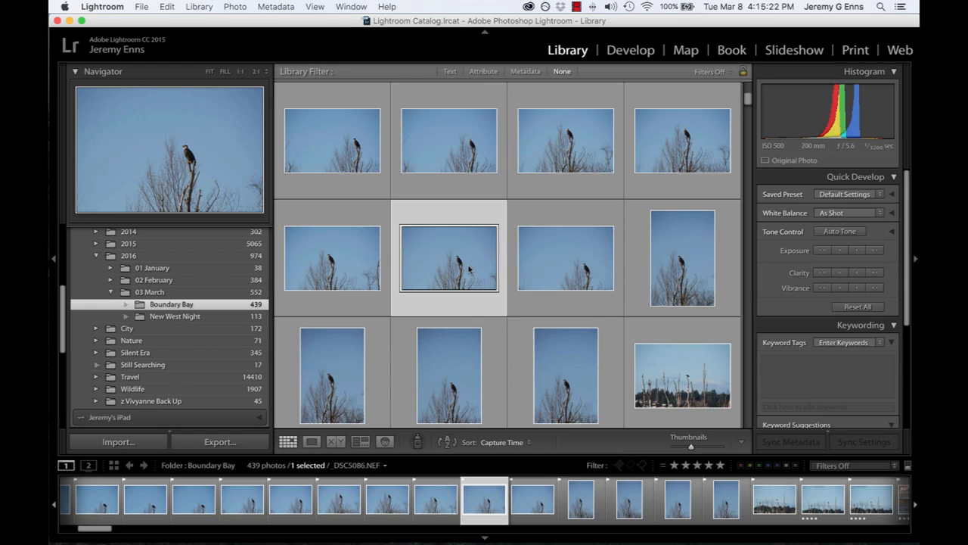
pyautogui.scroll(1, 118, 260)
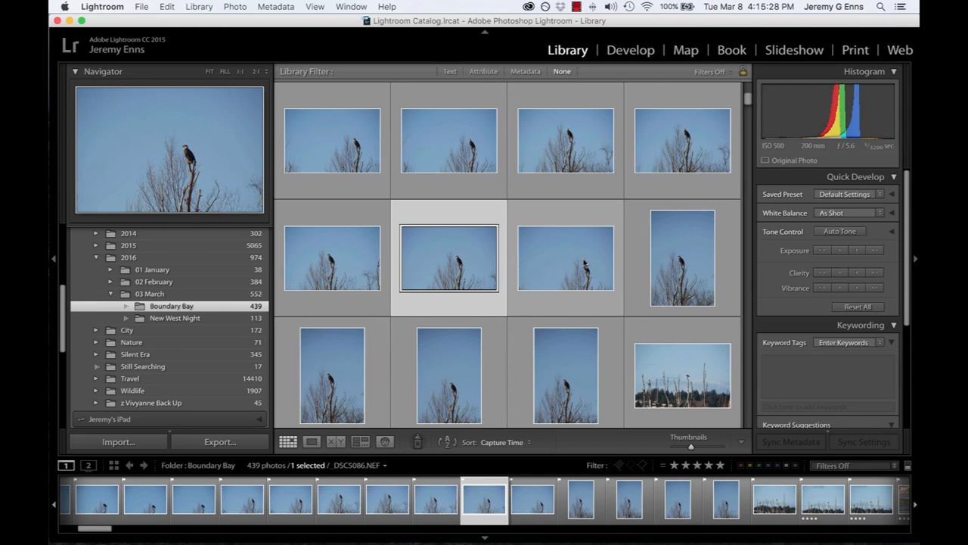
pyautogui.scroll(-10, 585, 261)
pyautogui.scroll(8, 585, 261)
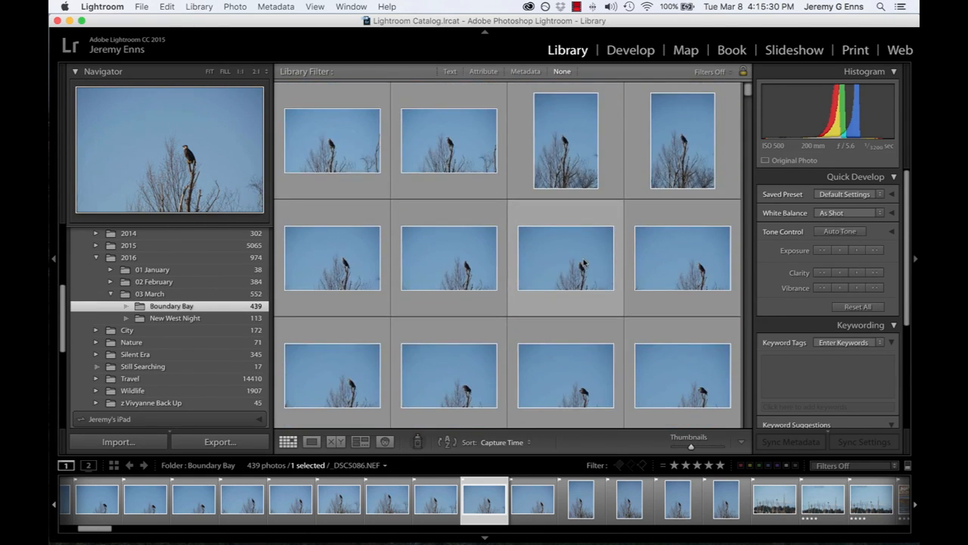
pyautogui.scroll(-3, 585, 260)
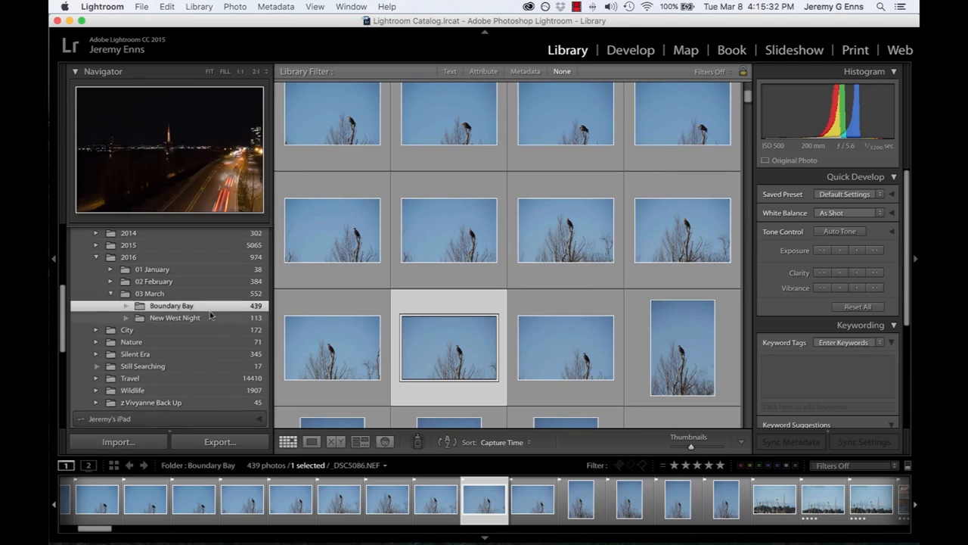
# - Expand the Travel folder in the Lightroom folder list to view its trips and collapse Asia Trip
pyautogui.scroll(-2, 210, 311)
pyautogui.scroll(-1, 176, 299)
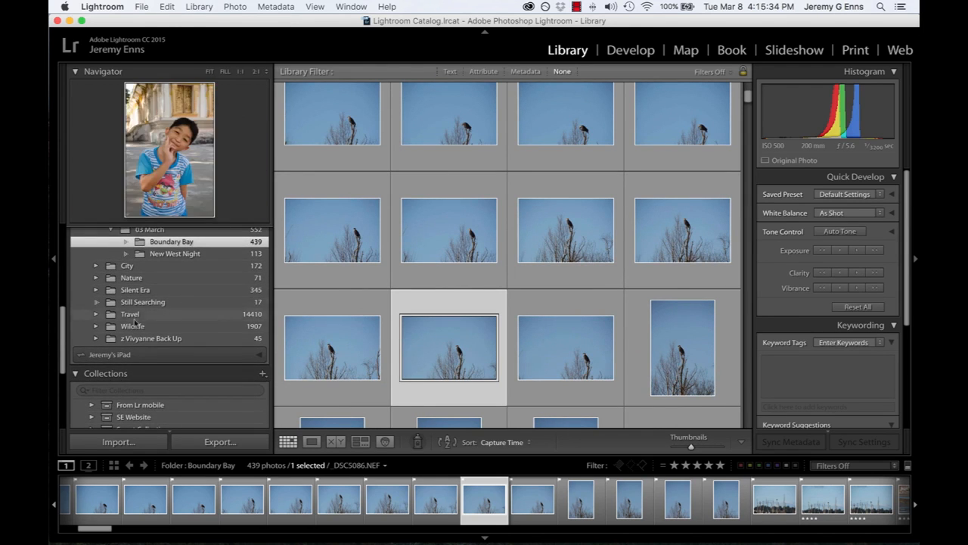
pyautogui.click(96, 331)
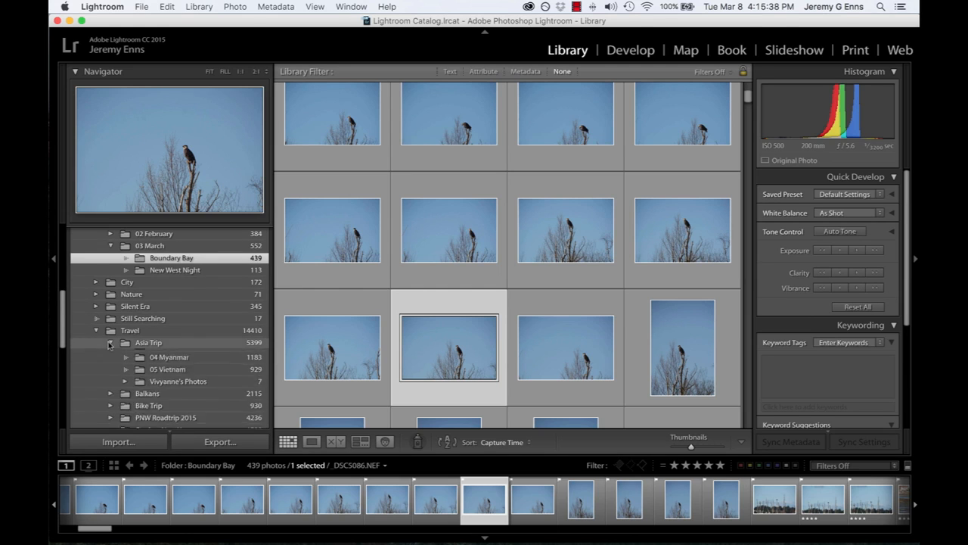
pyautogui.click(108, 342)
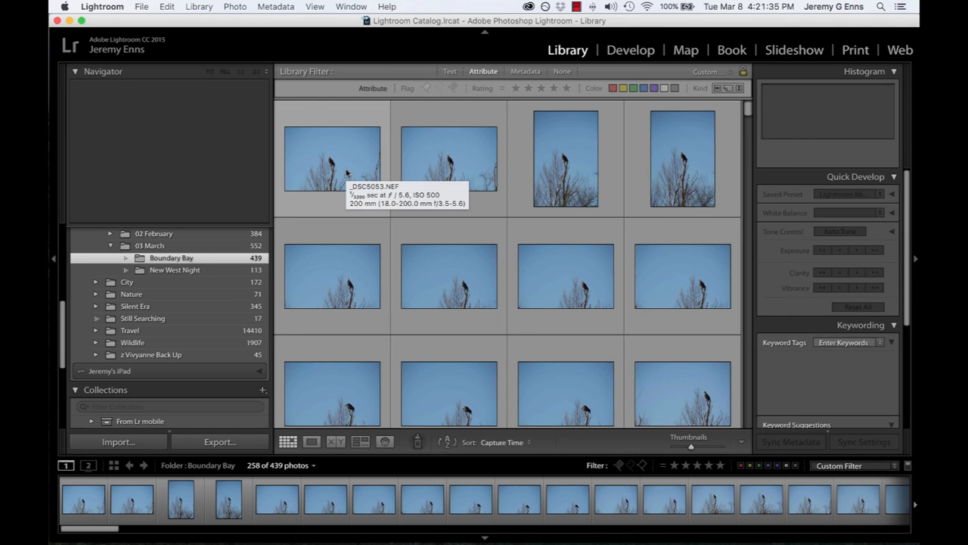
# - Flag the first filtered photo, _DSC5053.NEF, as a pick and show it in Loupe view
pyautogui.click(334, 186)
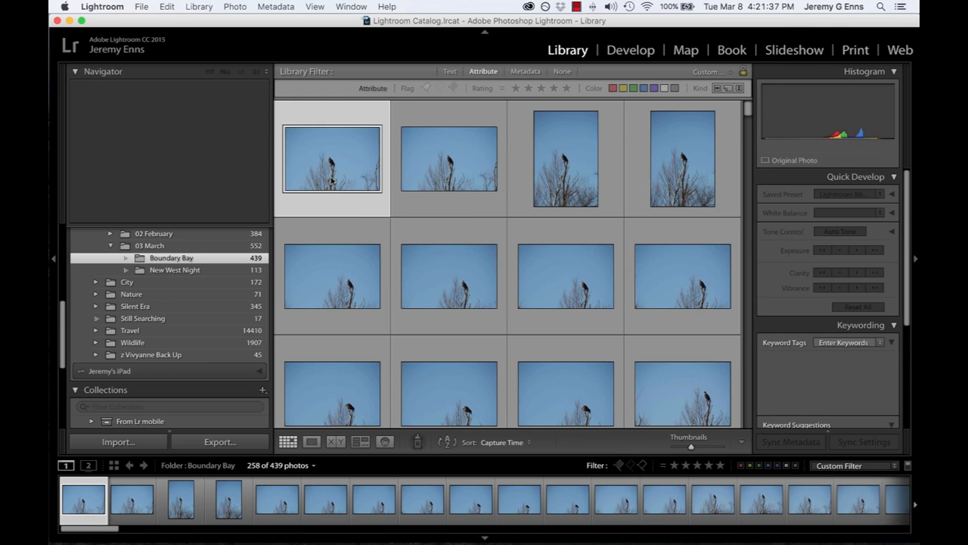
pyautogui.press('p')
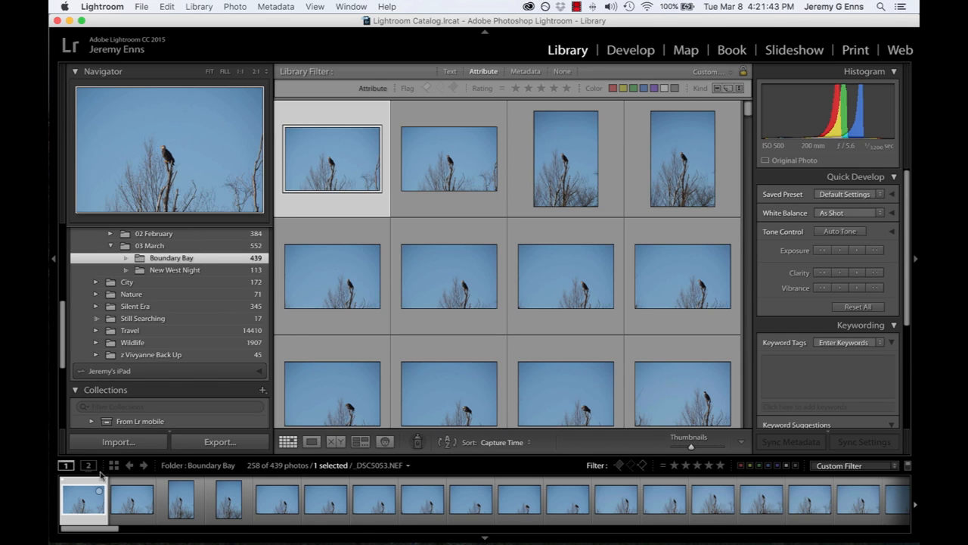
pyautogui.press('e')
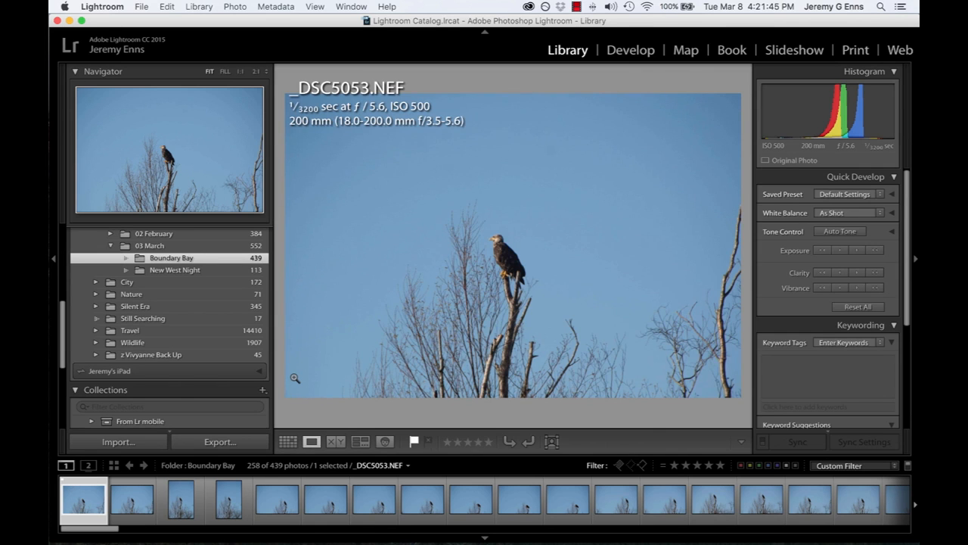
# - Step through the next eagle photos and flag two good shots, including _DSC5071.NEF, as picks
pyautogui.press('Right')
pyautogui.press('Right')
pyautogui.press('Right')
pyautogui.press('Right')
pyautogui.press('Right')
pyautogui.press('Right')
pyautogui.press('Right')
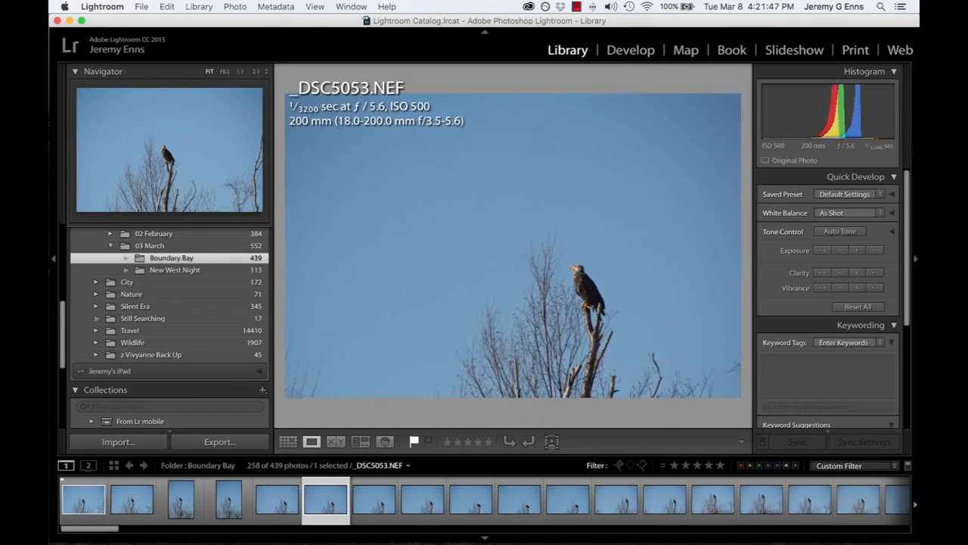
pyautogui.press('p')
pyautogui.press('Right')
pyautogui.press('Right')
pyautogui.press('p')
# - Continue through the eagle photos up to _DSC5089.NEF, flagging the keepers, including _DSC5086.NEF and _DSC5089.NEF, as picks
pyautogui.press('Right')
pyautogui.press('Right')
pyautogui.press('Right')
pyautogui.press('Right')
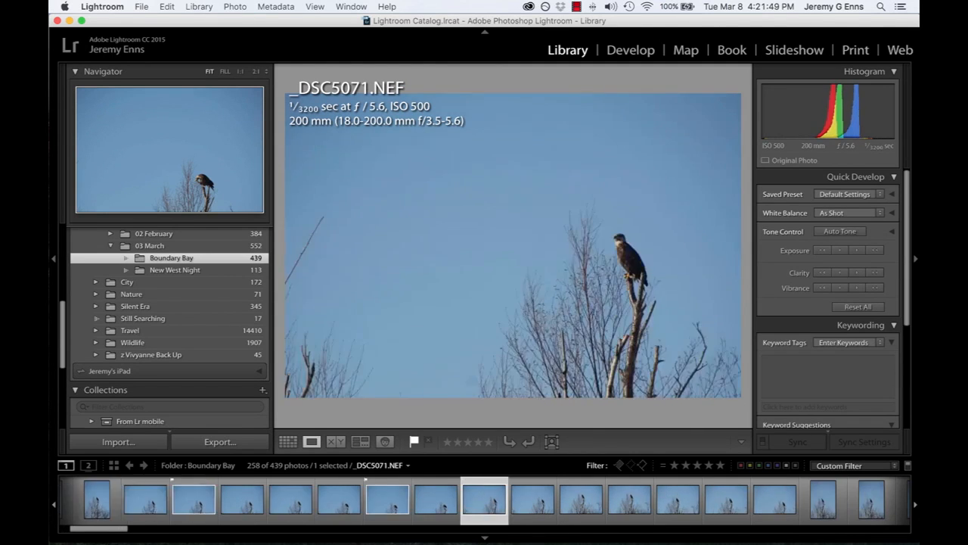
pyautogui.press('p')
pyautogui.press('Right')
pyautogui.press('Right')
pyautogui.press('Right')
pyautogui.press('Right')
pyautogui.press('p')
pyautogui.press('Right')
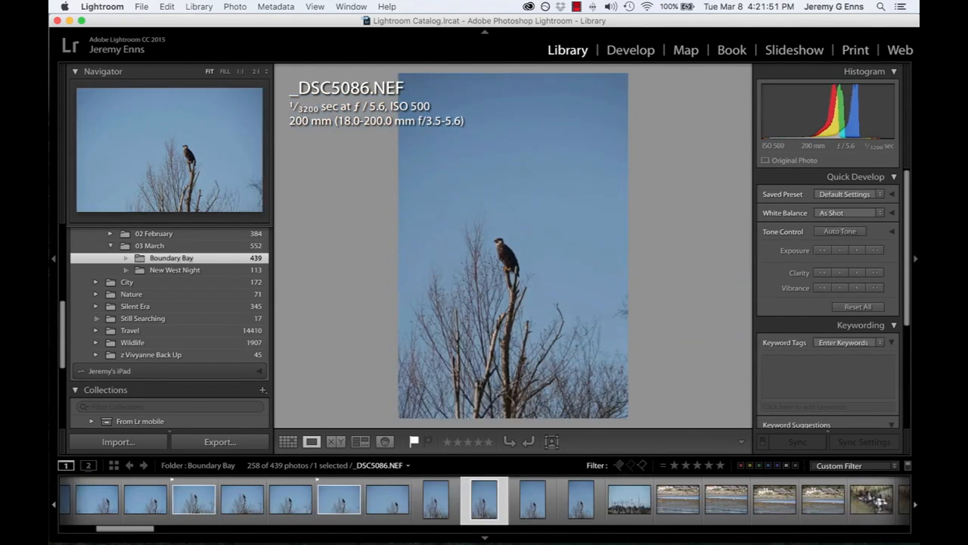
pyautogui.press('Right')
pyautogui.press('p')
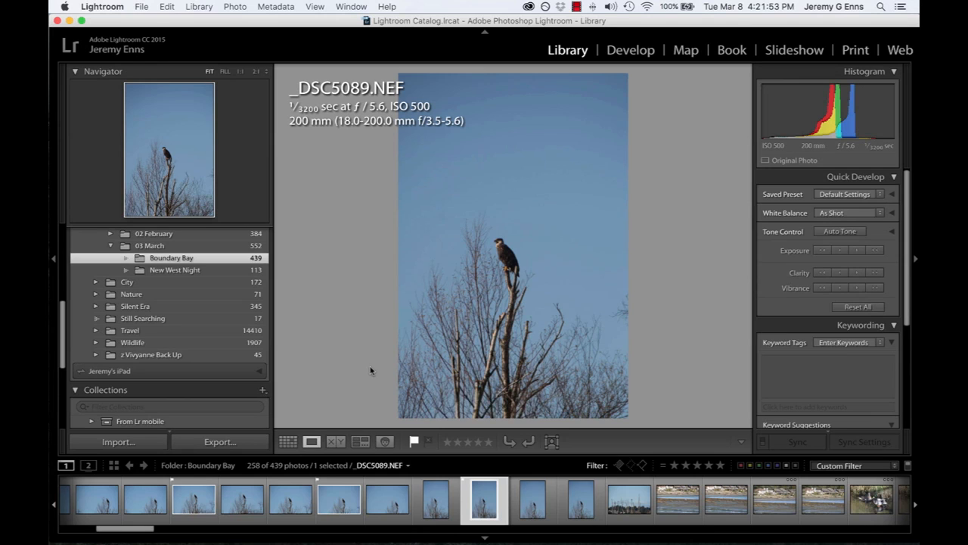
# - Go back to the vertical eagle photo _DSC5088.NEF and flag it as rejected
pyautogui.press('Left')
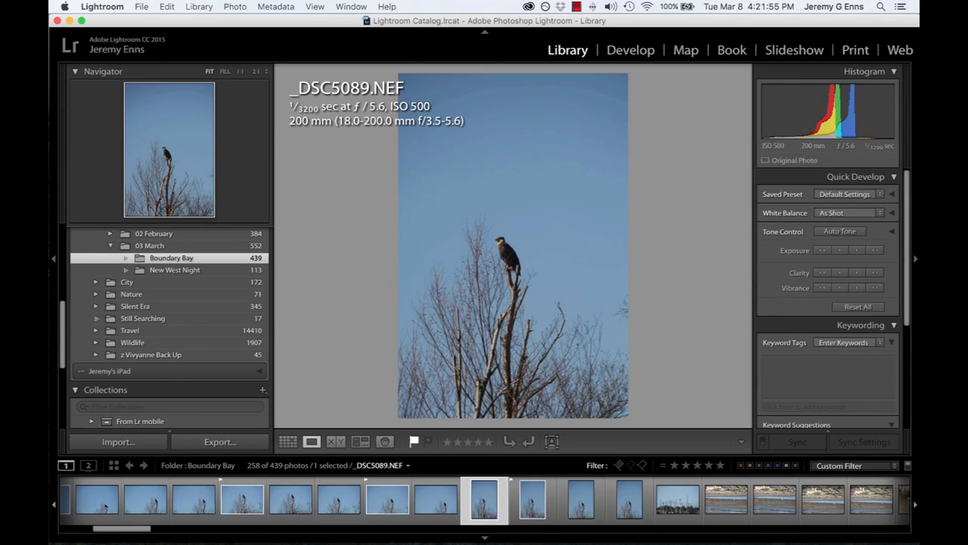
pyautogui.press('x')
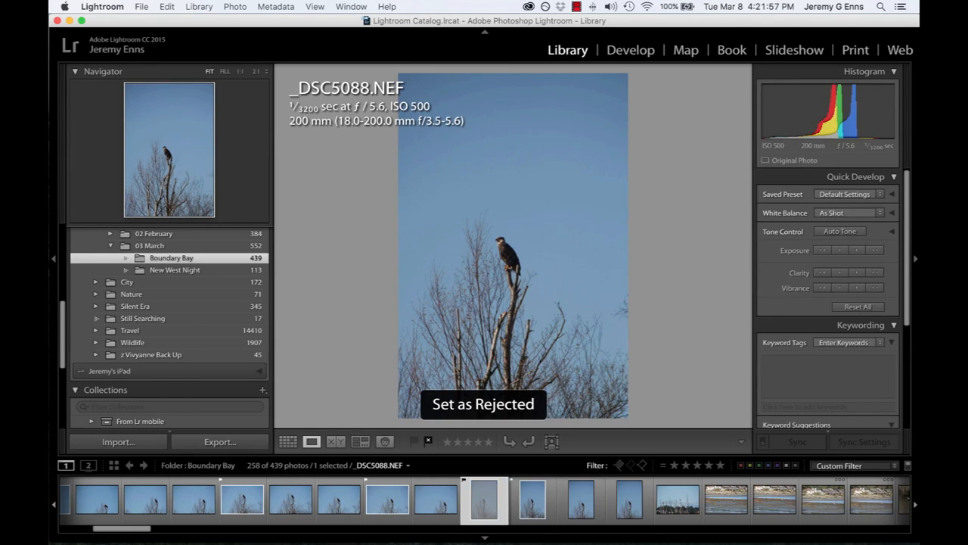
pyautogui.press('Left')
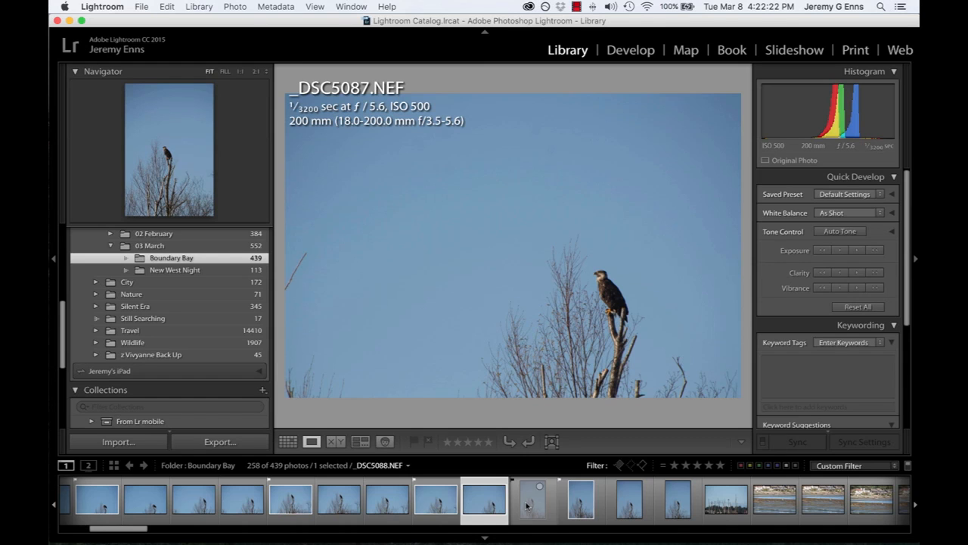
pyautogui.press('x')
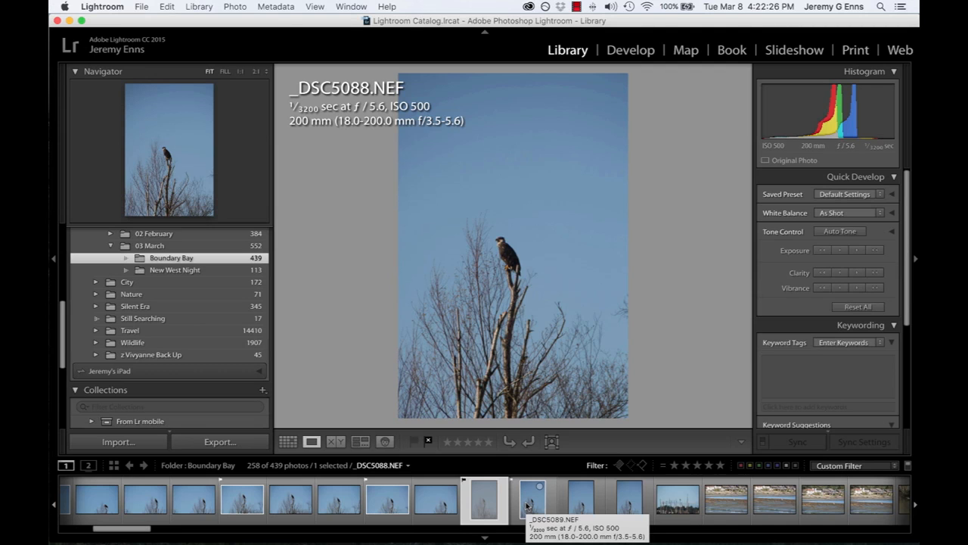
# - Remove the reject flag from _DSC5088.NEF and step back through the eagle photos to _DSC5080.NEF
pyautogui.press('u')
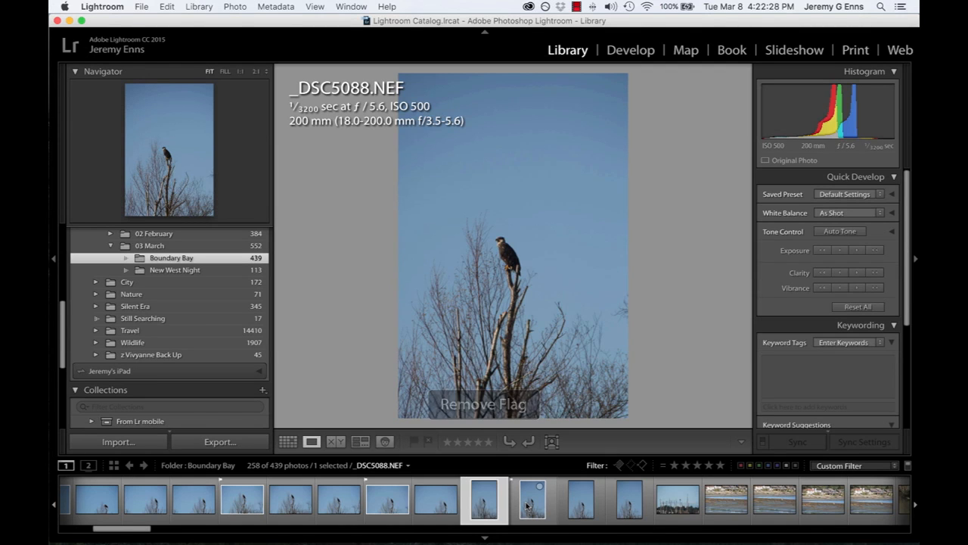
pyautogui.press('Left')
pyautogui.press('Left')
pyautogui.press('Left')
pyautogui.press('Left')
pyautogui.press('Left')
pyautogui.press('Left')
pyautogui.press('Left')
pyautogui.press('Left')
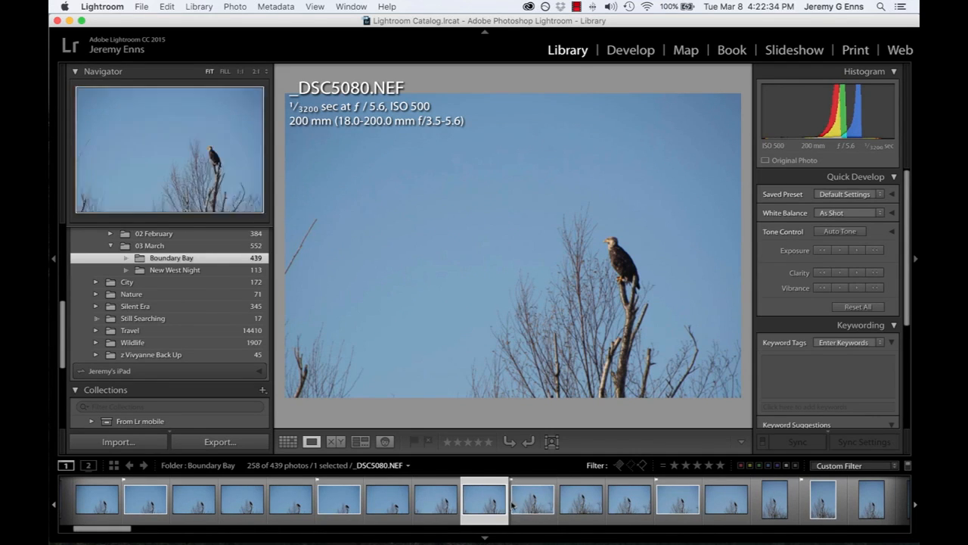
# - Filter the Boundary Bay photos by flag status, viewing the picked, unflagged and rejected ones in turn
pyautogui.click(616, 466)
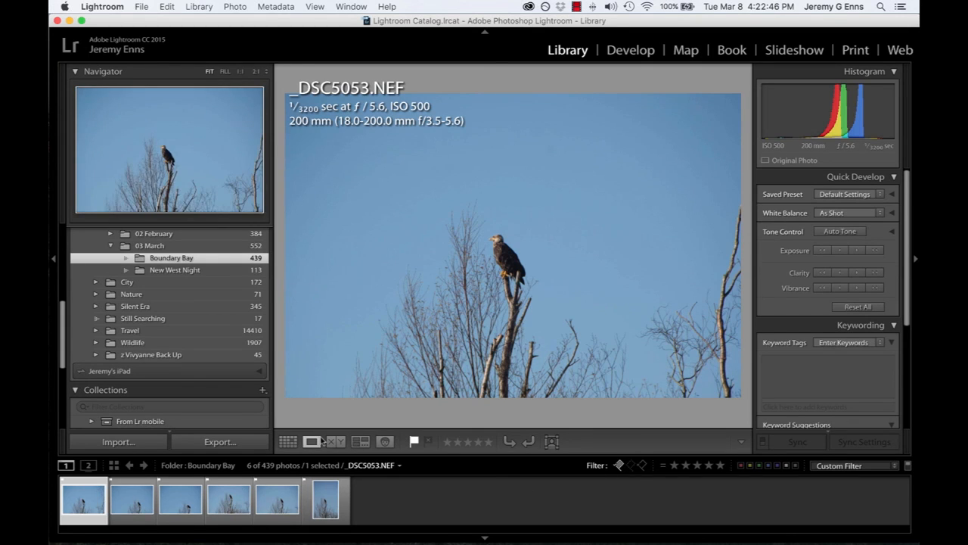
pyautogui.click(619, 464)
pyautogui.click(630, 465)
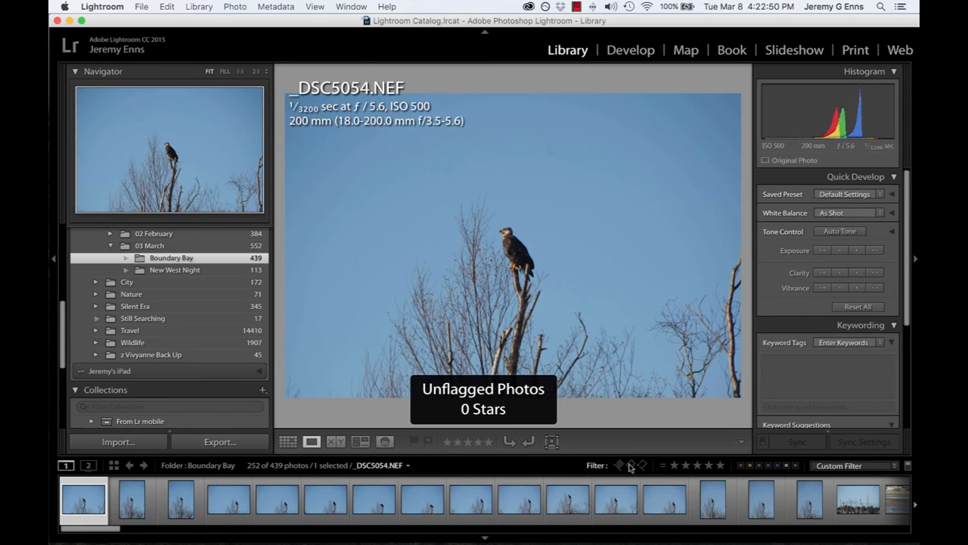
pyautogui.click(632, 466)
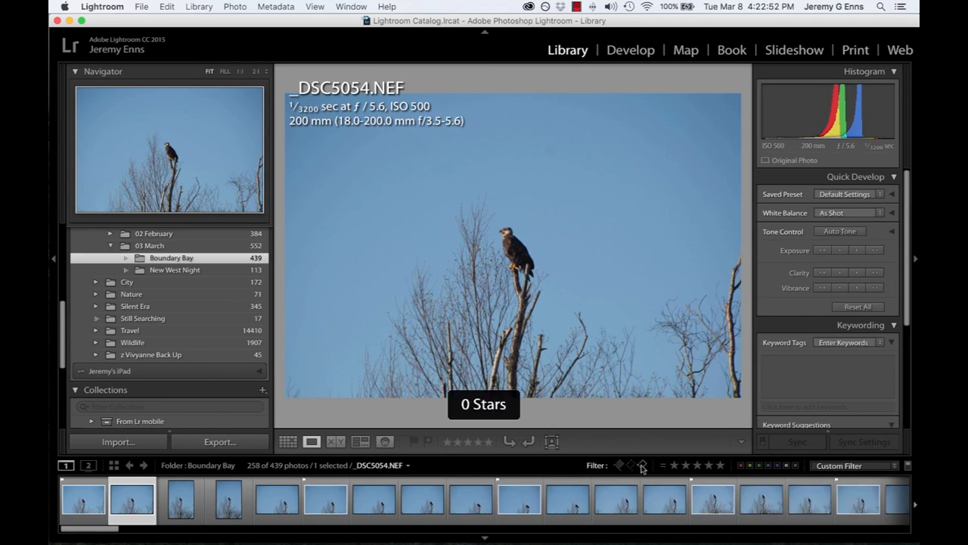
pyautogui.click(642, 466)
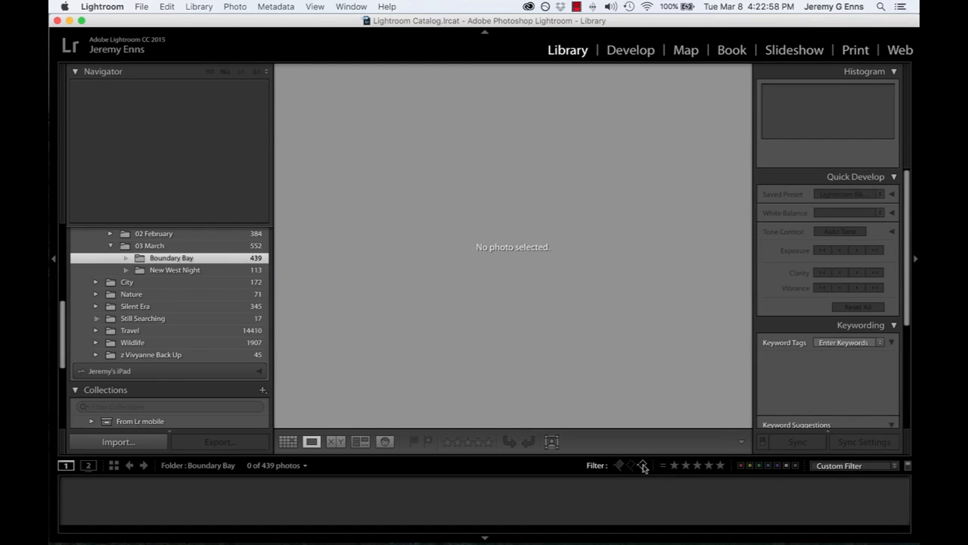
pyautogui.click(642, 465)
pyautogui.click(620, 465)
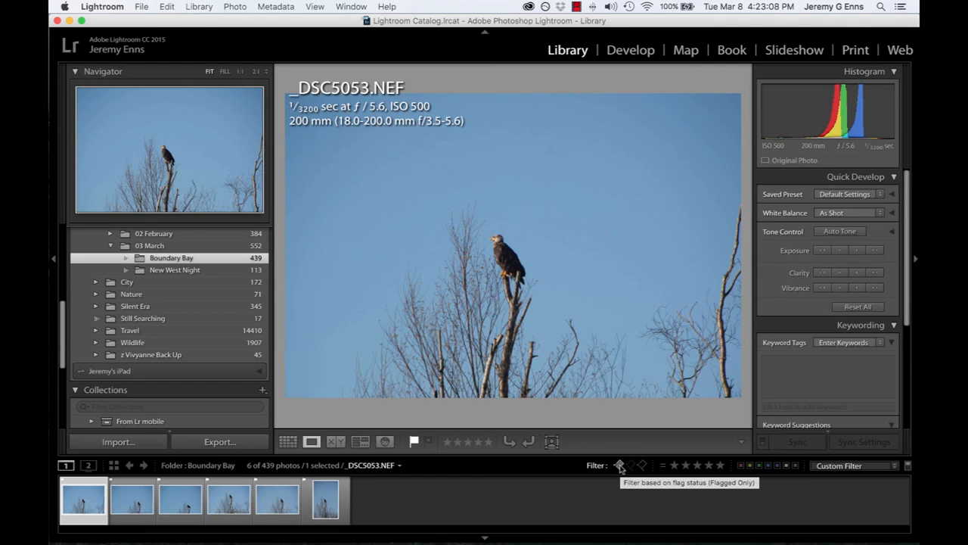
pyautogui.click(618, 464)
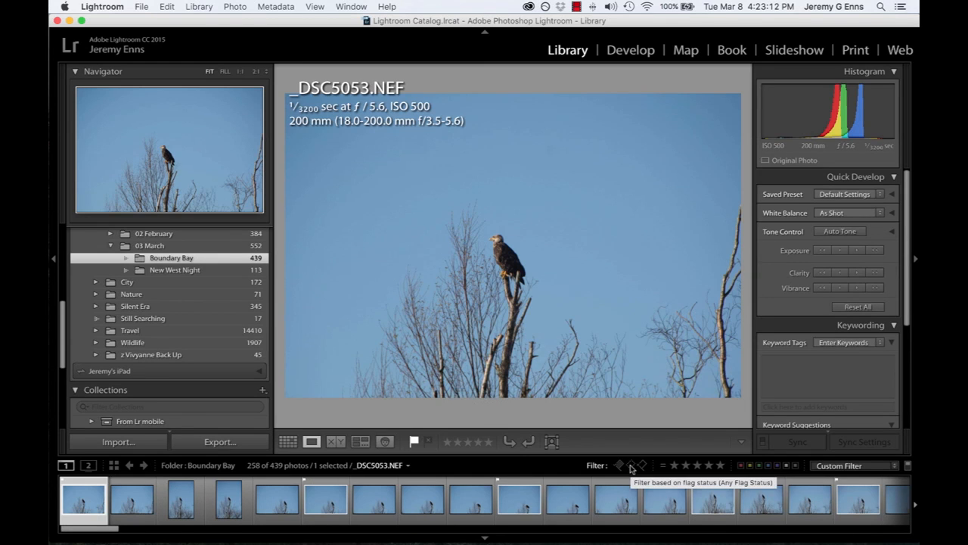
# - Select all unflagged photos in Grid view and call up their deletion, cancelling before anything is removed
pyautogui.click(630, 465)
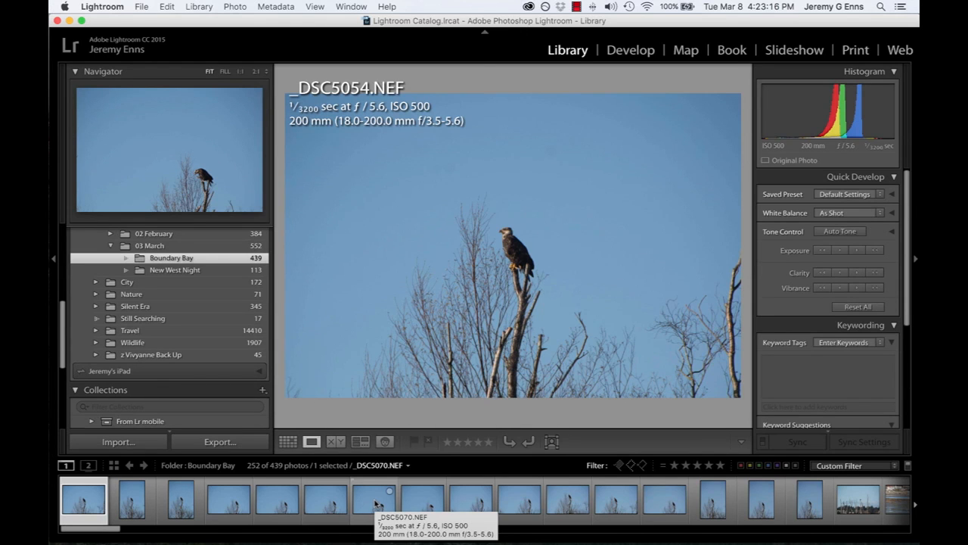
pyautogui.press('g')
pyautogui.press('super+a')
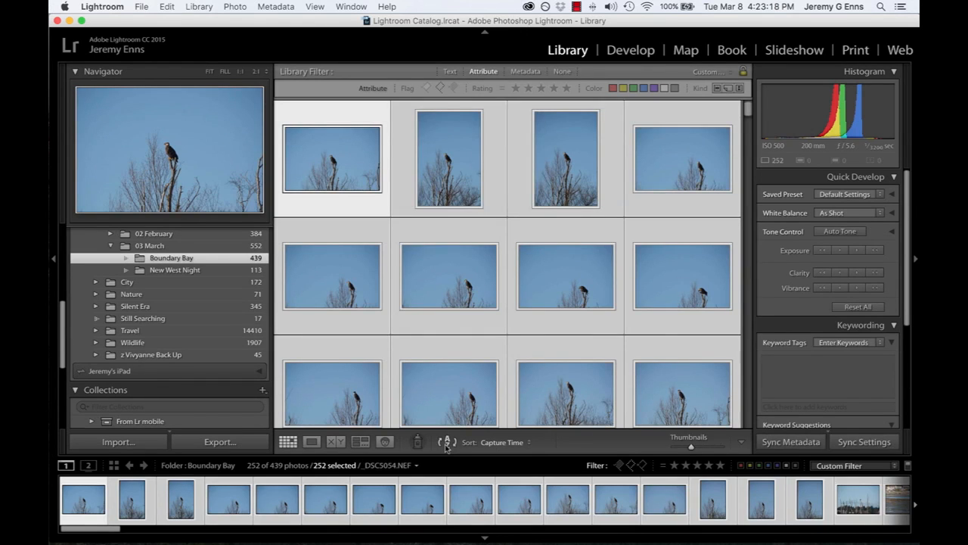
pyautogui.press('Delete')
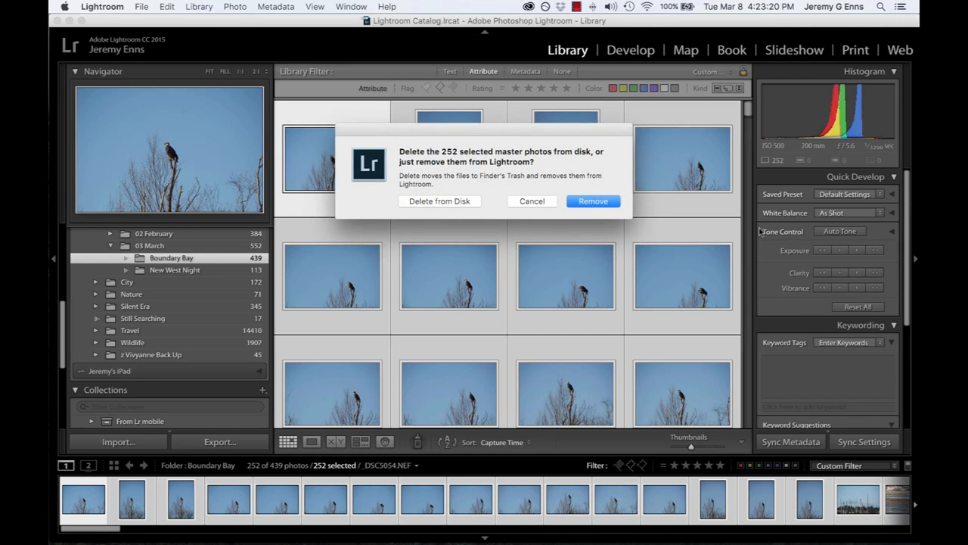
pyautogui.click(533, 201)
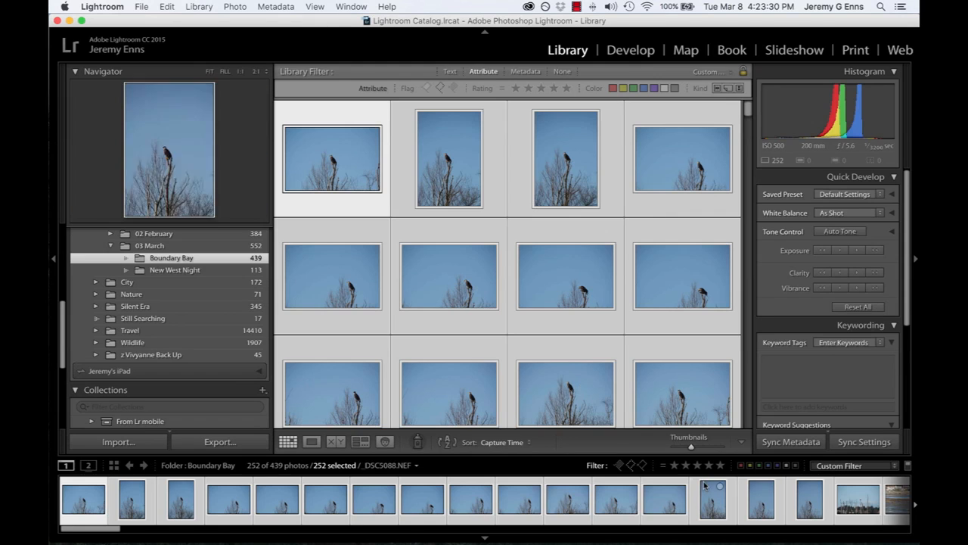
# - Show only the picked photos, select all of them and rate them one star
pyautogui.click(620, 465)
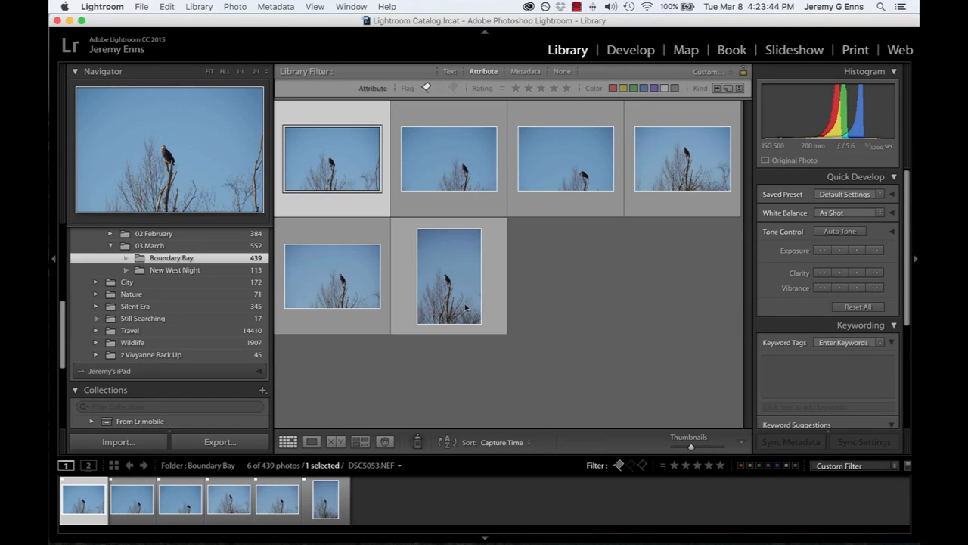
pyautogui.press('super+a')
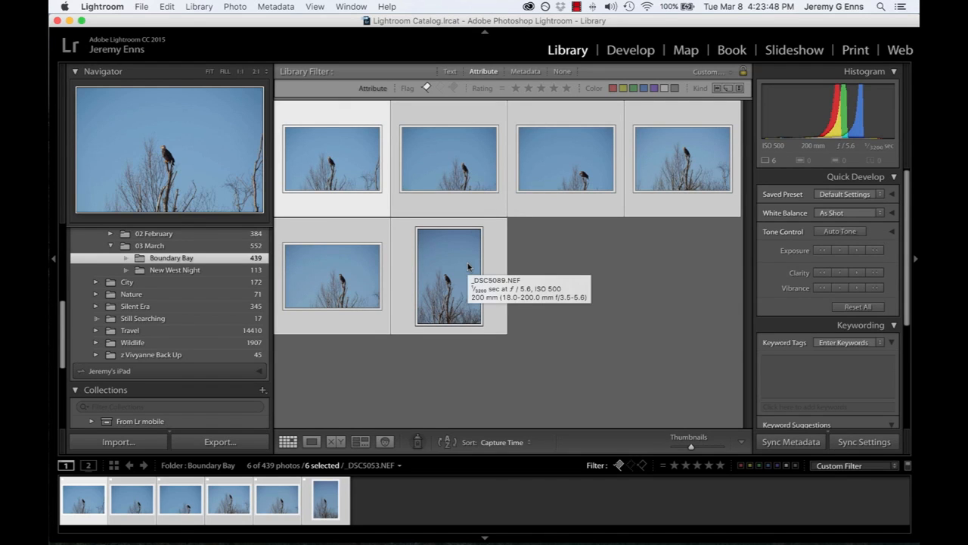
pyautogui.press('1')
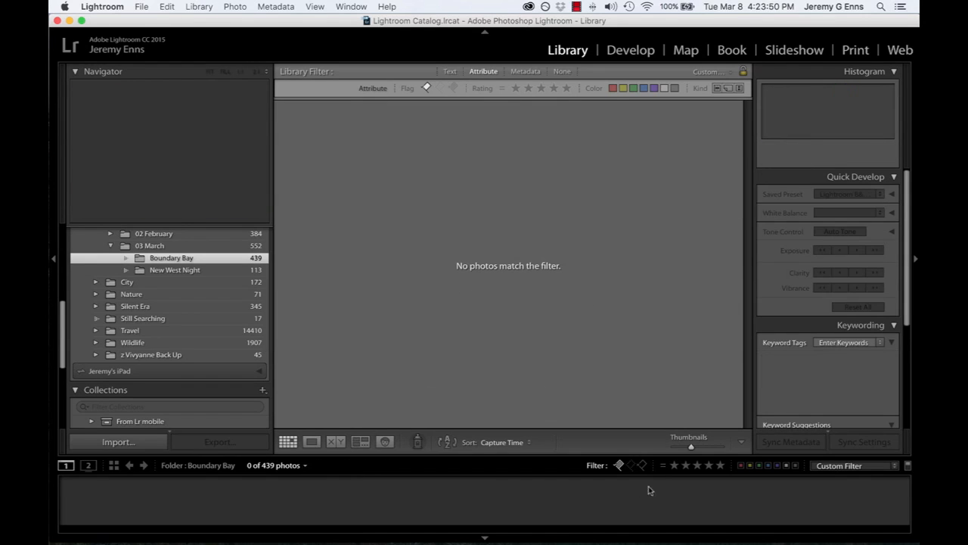
# - Filter to the one-star picks and rate the better ones, including _DSC5053.NEF and _DSC5089.NEF, three stars in Loupe view
pyautogui.click(674, 465)
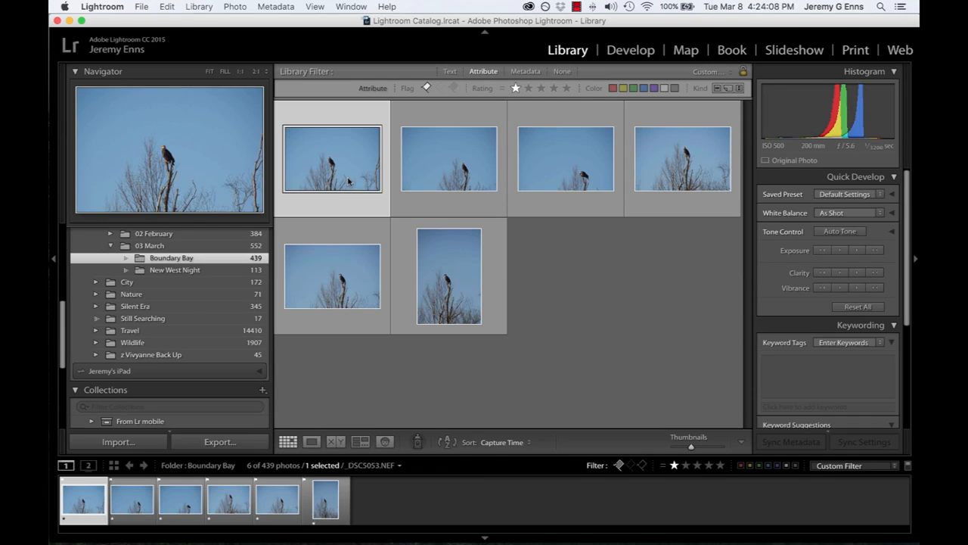
pyautogui.moveTo(348, 180)
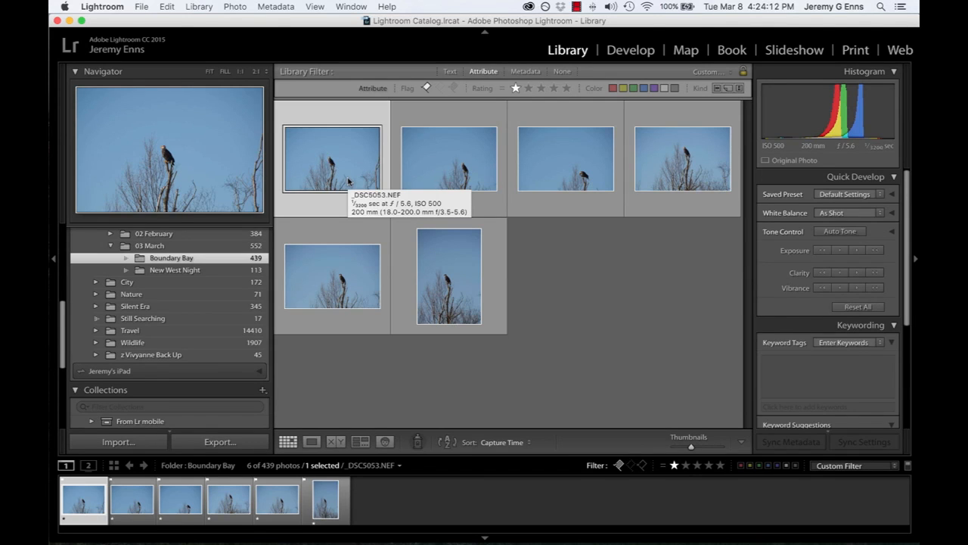
pyautogui.doubleClick(348, 180)
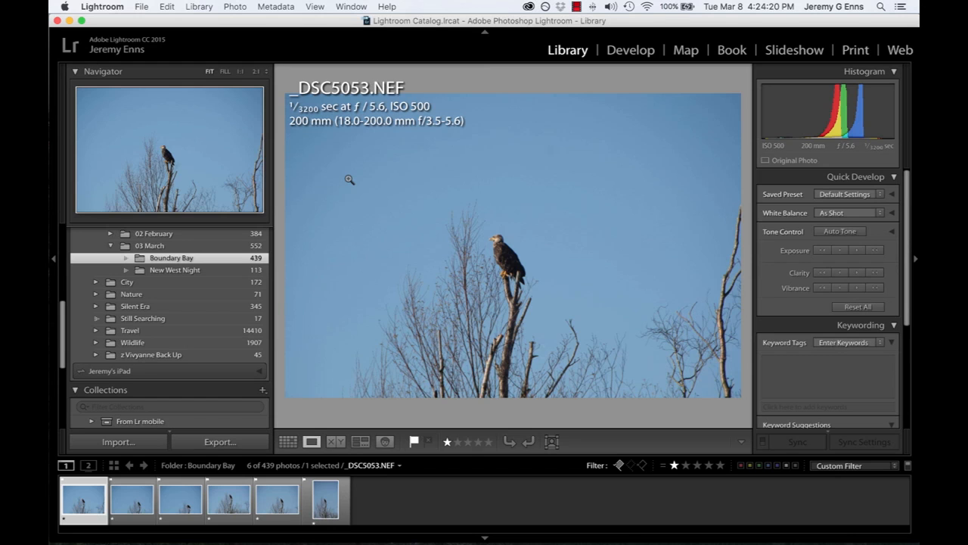
pyautogui.press('3')
pyautogui.press('Right')
pyautogui.press('Right')
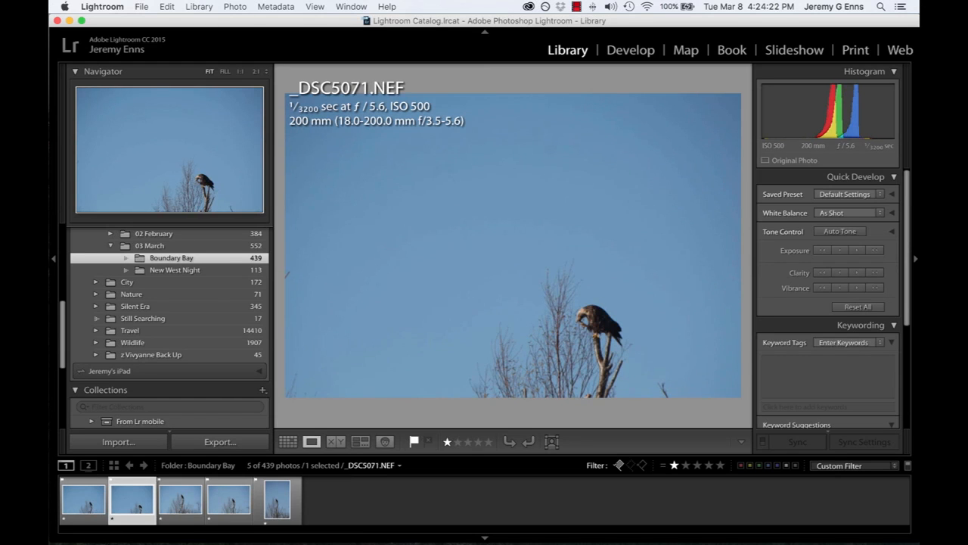
pyautogui.press('3')
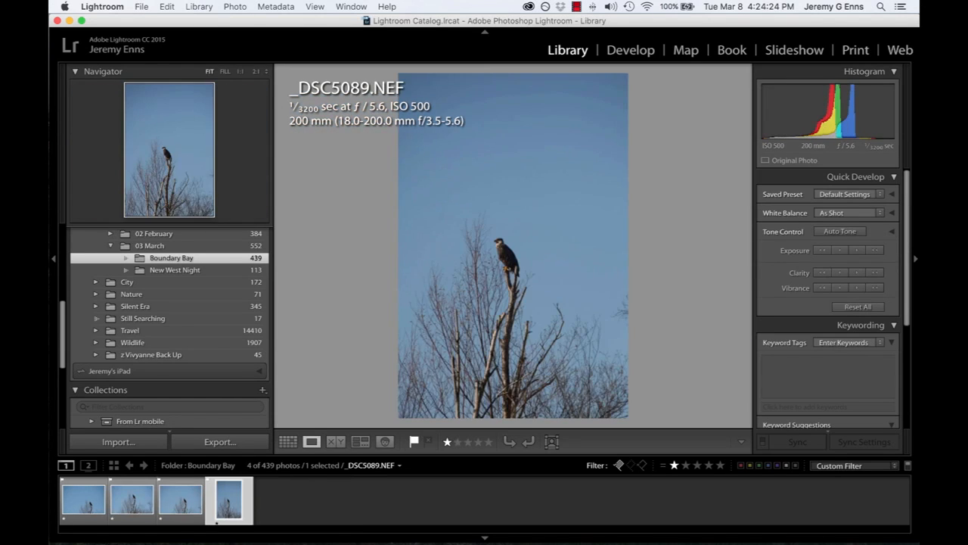
pyautogui.press('3')
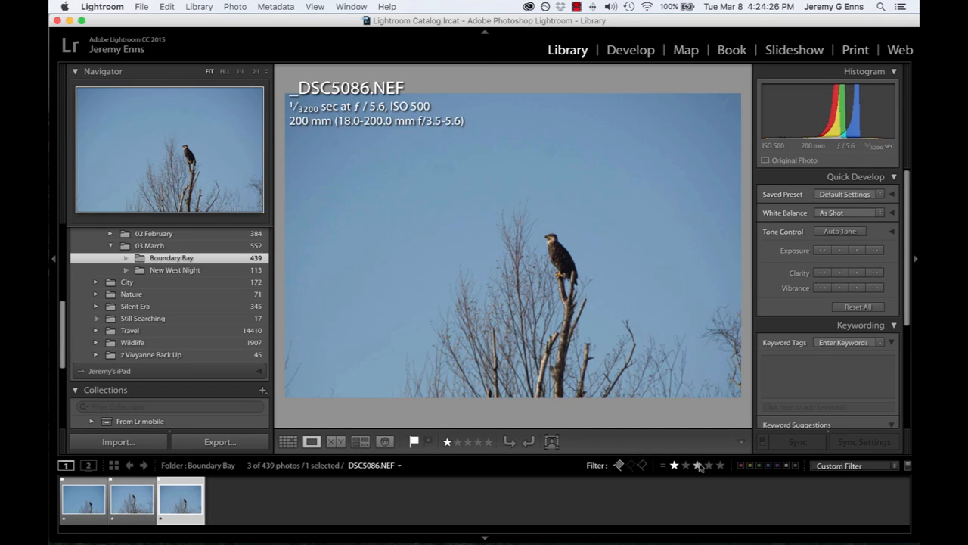
# - From the three-star picks, rate _DSC5062.NEF and the duck photo _DSC5118.NEF four stars and filter the picks to four stars
pyautogui.click(698, 465)
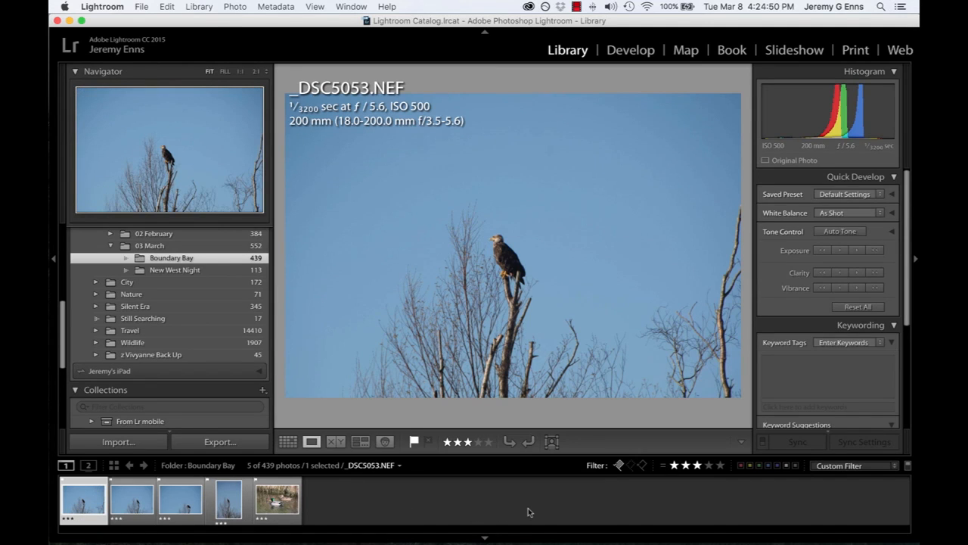
pyautogui.press('Right')
pyautogui.press('Right')
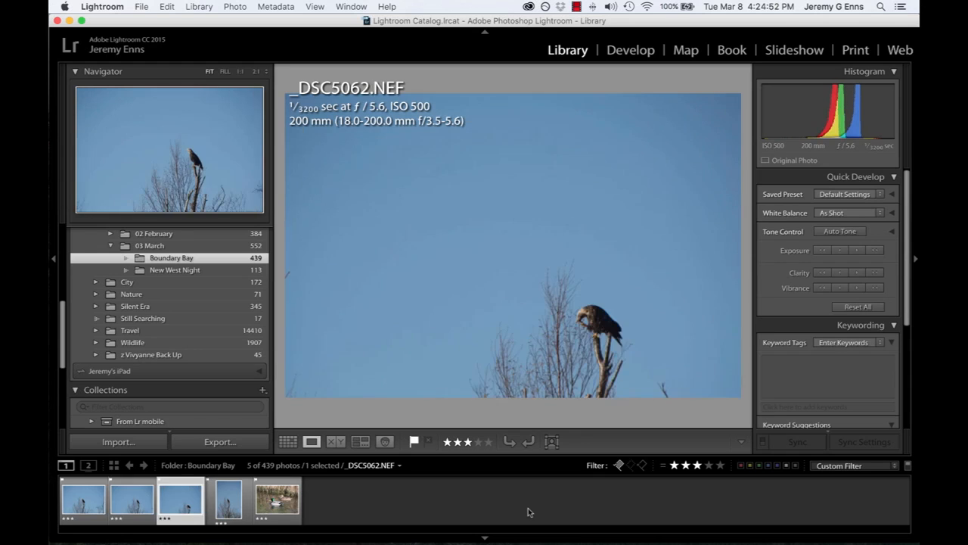
pyautogui.press('Left')
pyautogui.press('4')
pyautogui.press('Right')
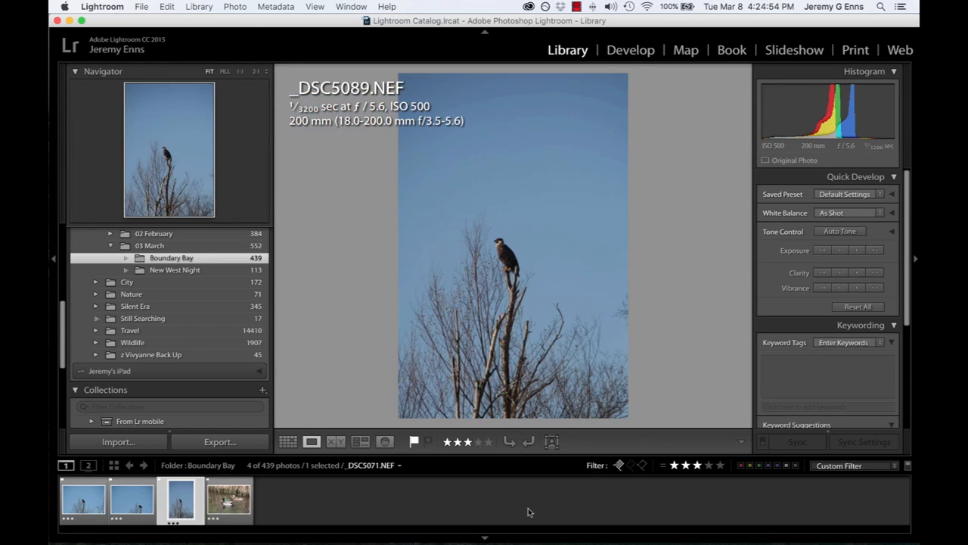
pyautogui.press('Right')
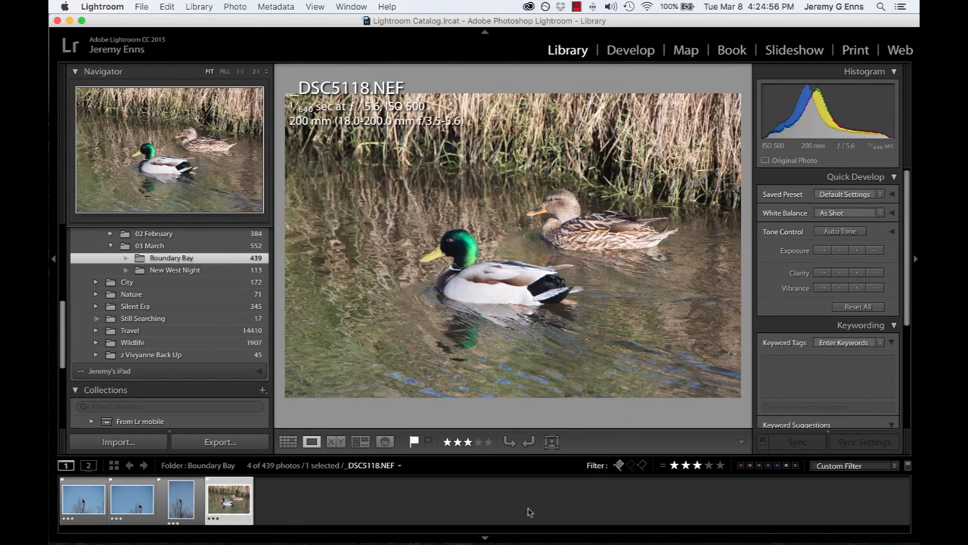
pyautogui.press('4')
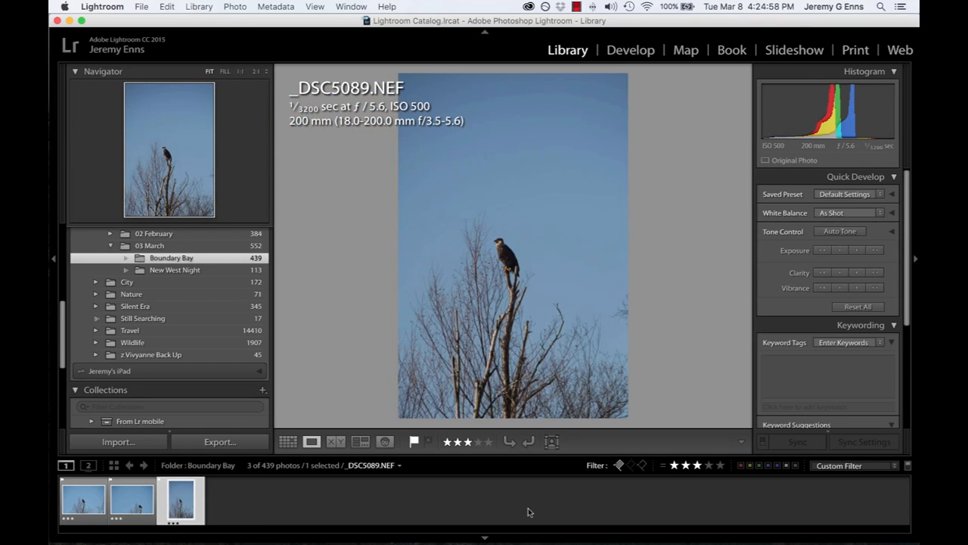
pyautogui.click(708, 465)
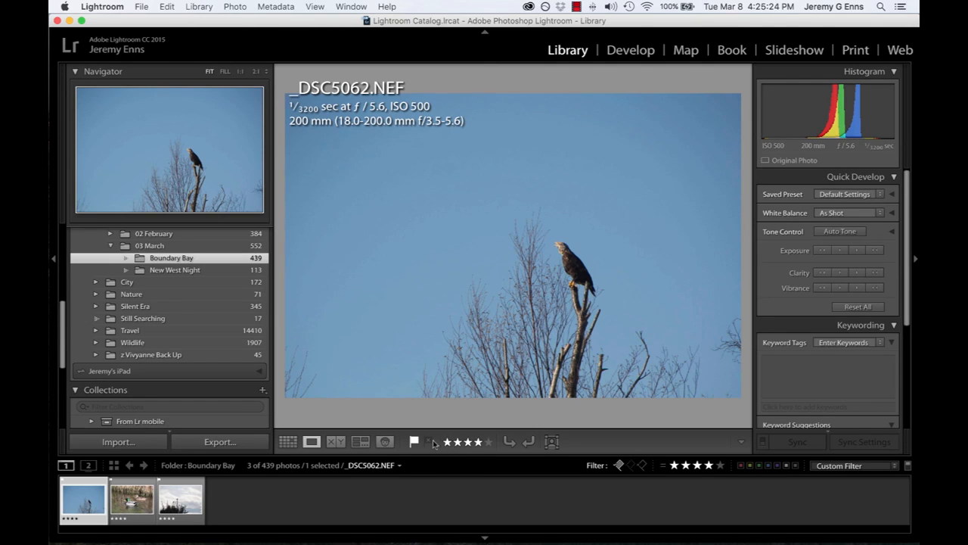
# - Look at the color label options and try the red label on _DSC5062.NEF, removing it again
pyautogui.click(235, 6)
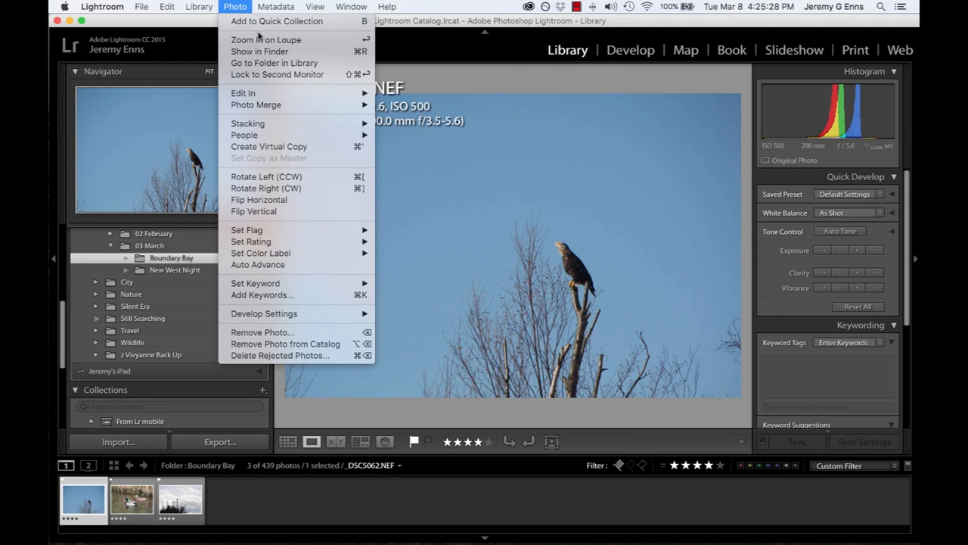
pyautogui.moveTo(271, 259)
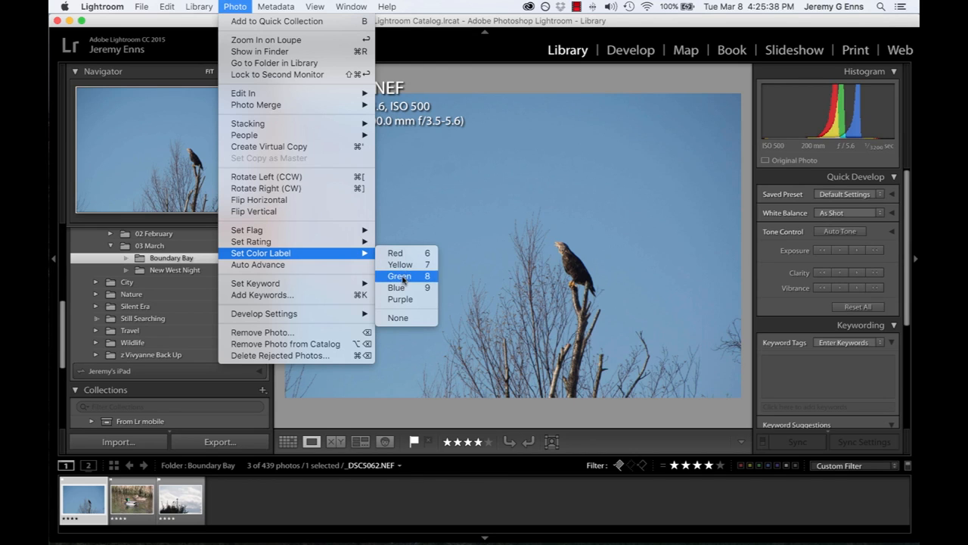
pyautogui.click(332, 513)
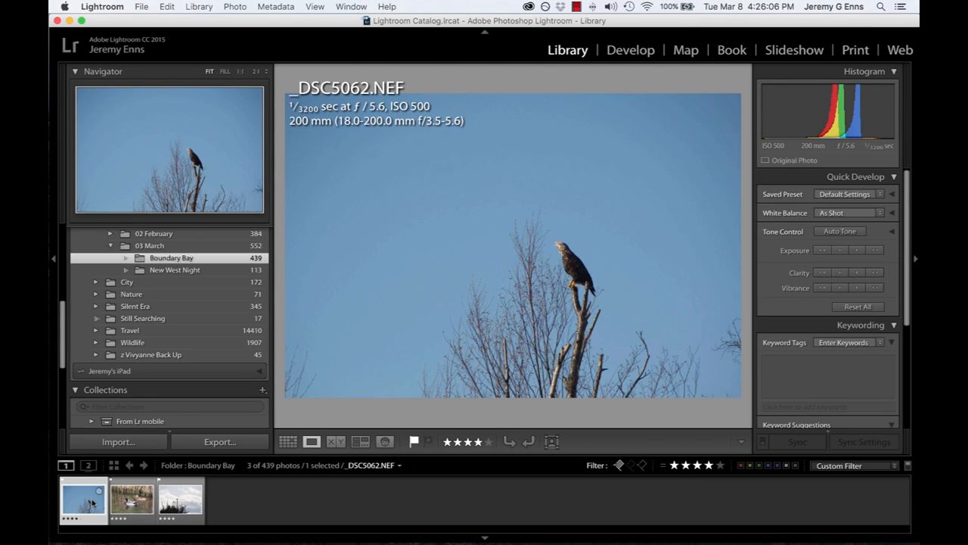
pyautogui.press('6')
pyautogui.press('6')
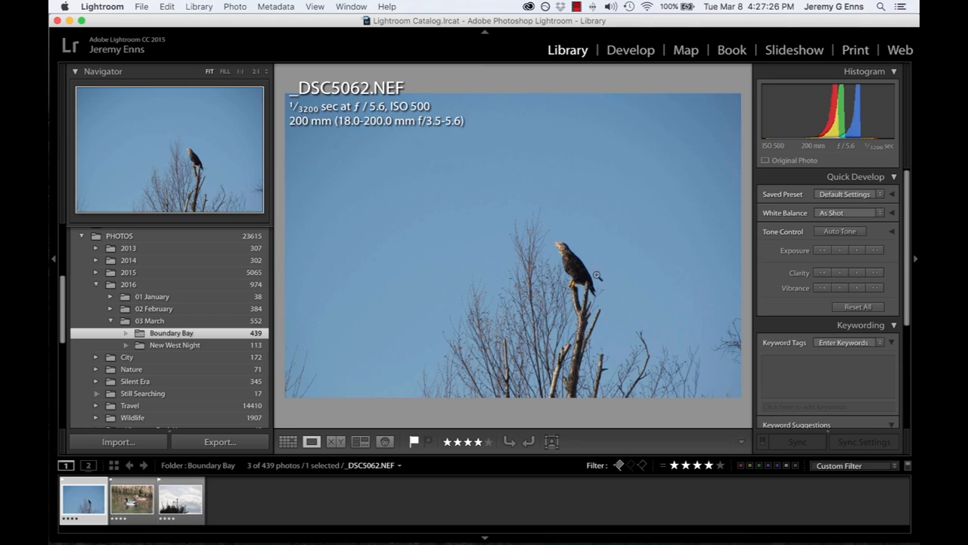
# - Add the keywords Boundary Bay, Eagle, Bald Eagle, Wildlife and Bird to _DSC5062.NEF
pyautogui.click(821, 366)
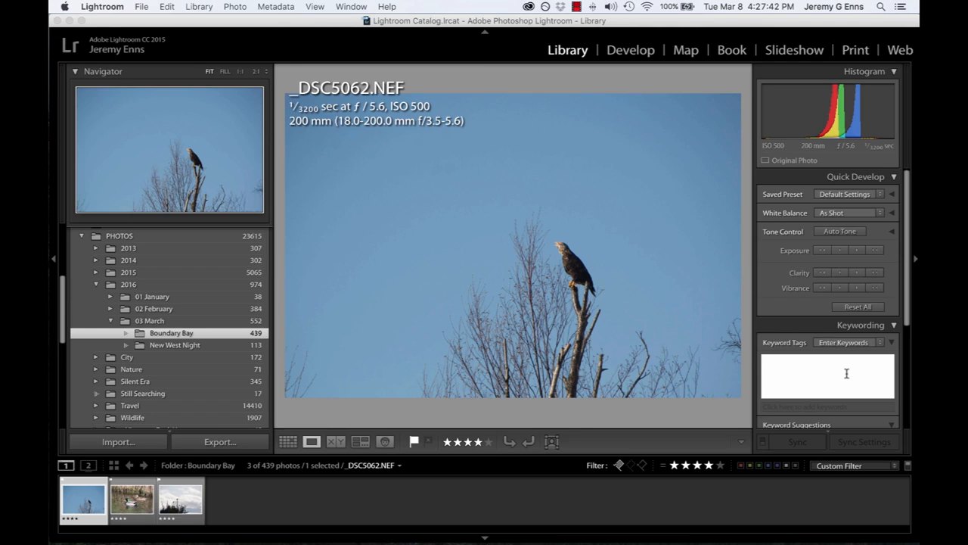
pyautogui.write('Boundary Bay')
pyautogui.press('Return')
pyautogui.write('Eagle')
pyautogui.press('Return')
pyautogui.write('Bald Eagle, Wildlife')
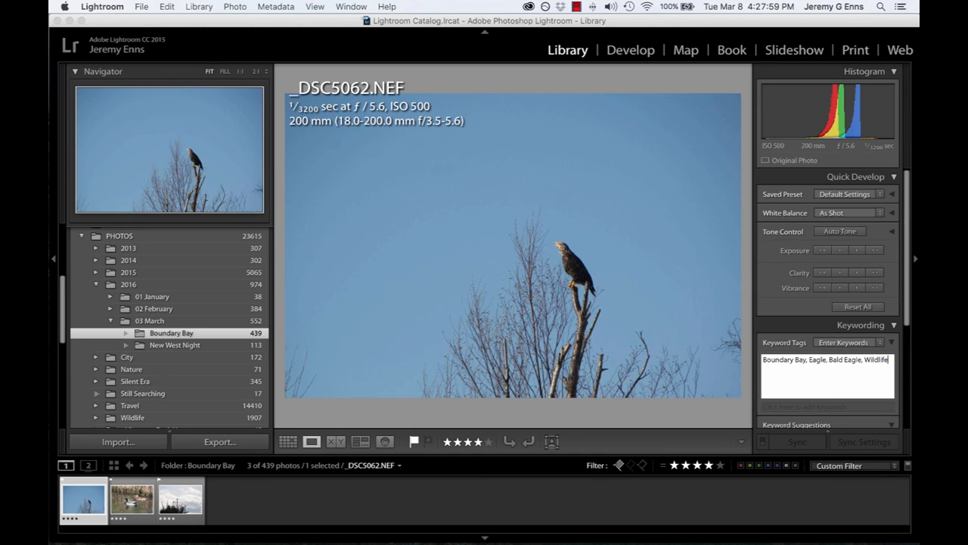
pyautogui.press('Return')
pyautogui.write('Bird')
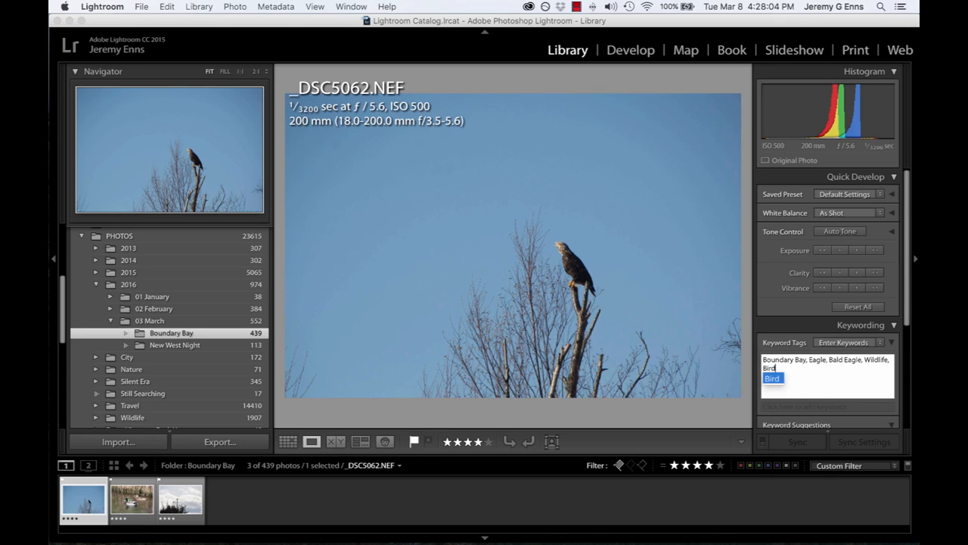
pyautogui.press('Return')
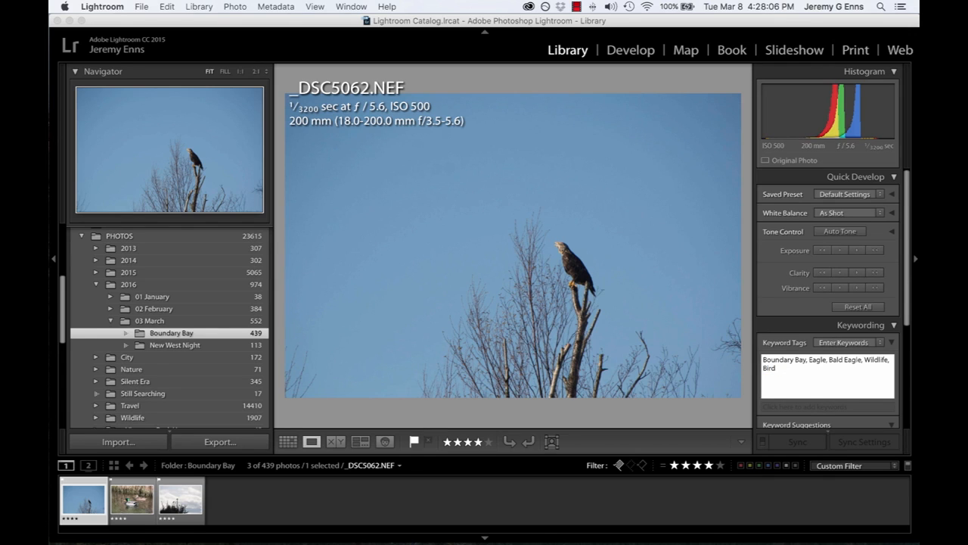
# - Apply the entered keywords to _DSC5062.NEF and return to Grid view
pyautogui.press('Return')
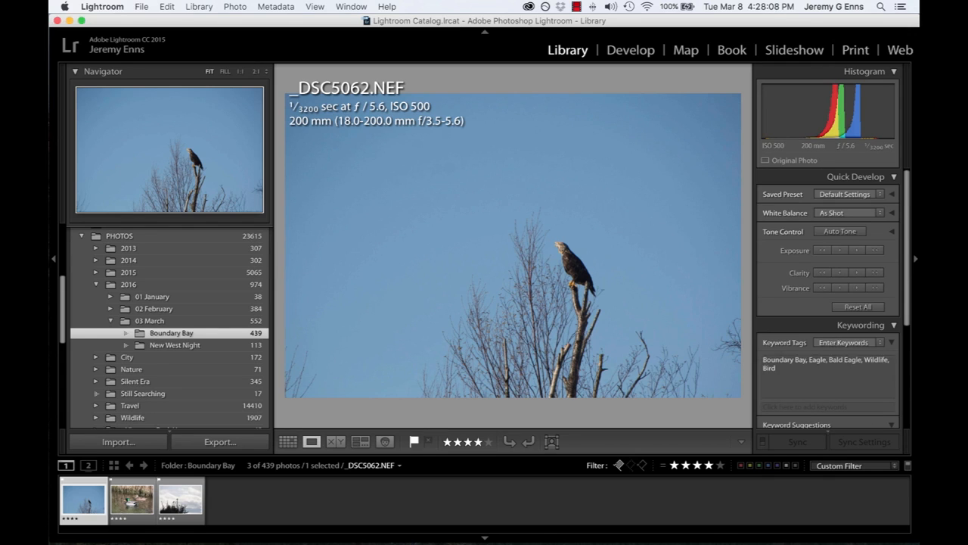
pyautogui.click(793, 364)
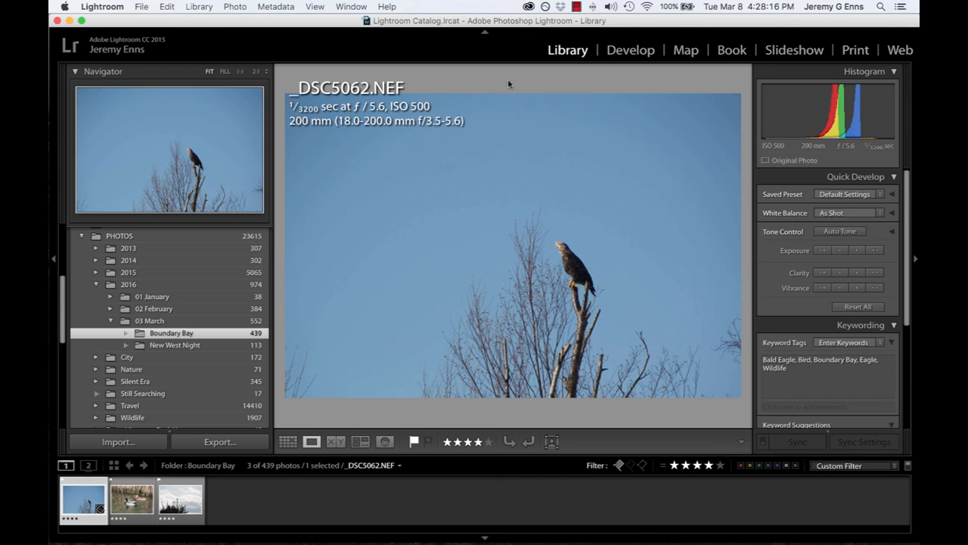
pyautogui.press('g')
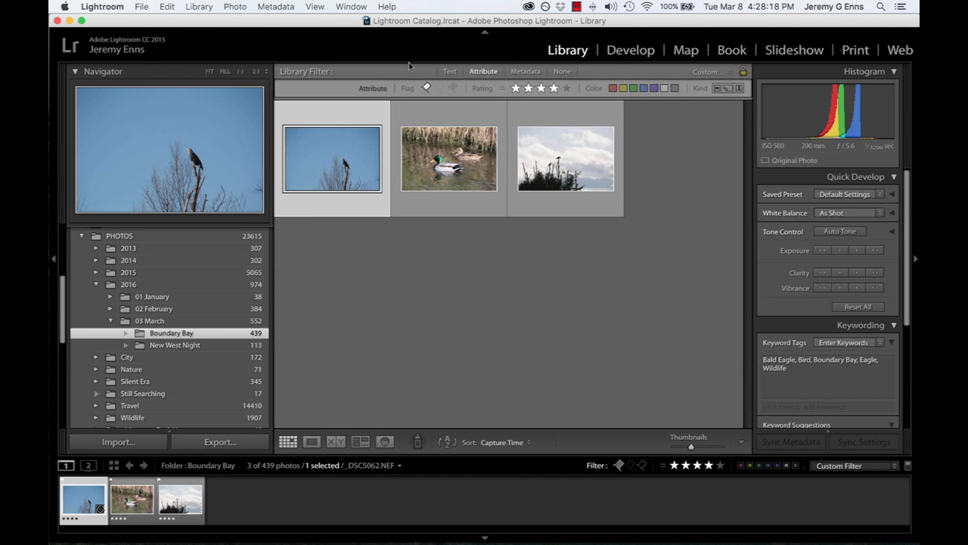
# - Switch from the Boundary Bay folder to the whole 2016 folder and show the text filter for its photos
pyautogui.click(449, 73)
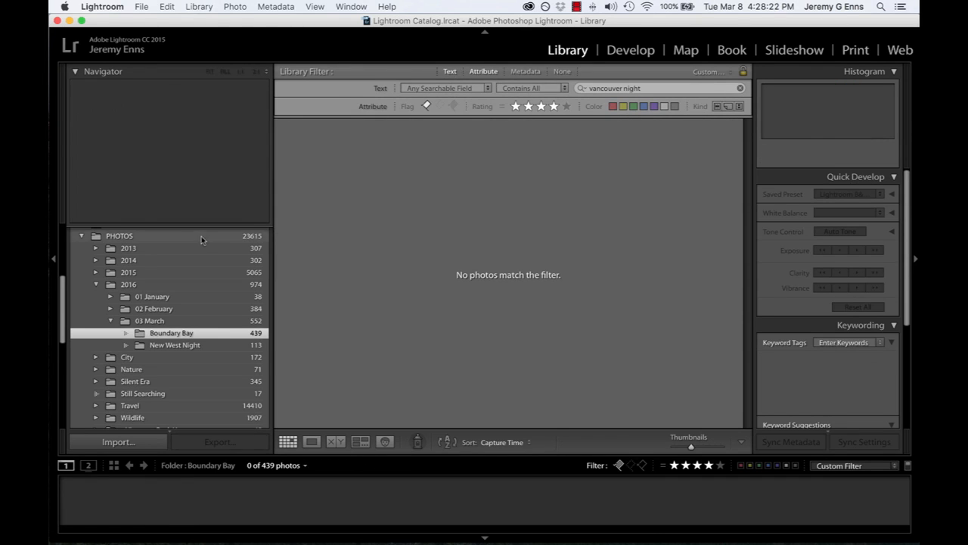
pyautogui.scroll(5, 197, 242)
pyautogui.scroll(-4, 186, 273)
pyautogui.scroll(-1, 178, 313)
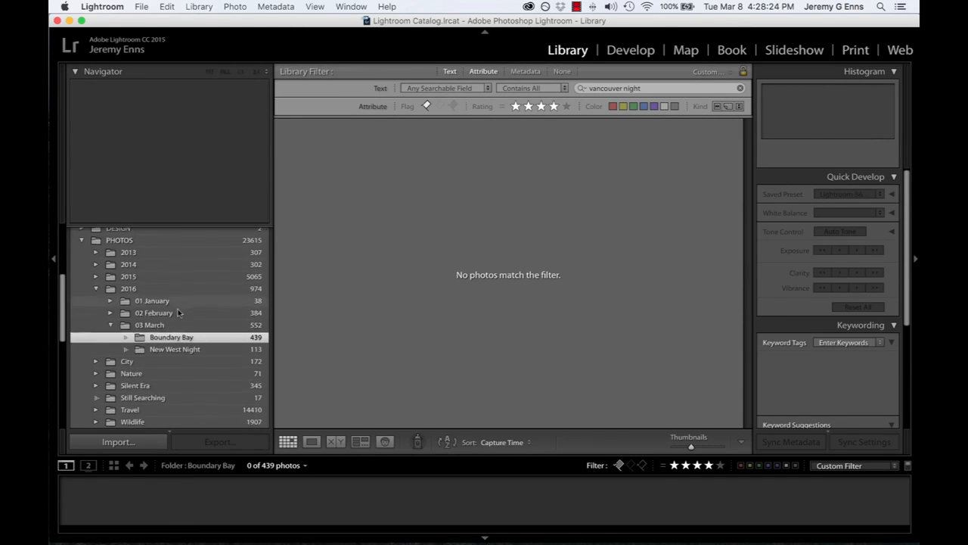
pyautogui.click(124, 289)
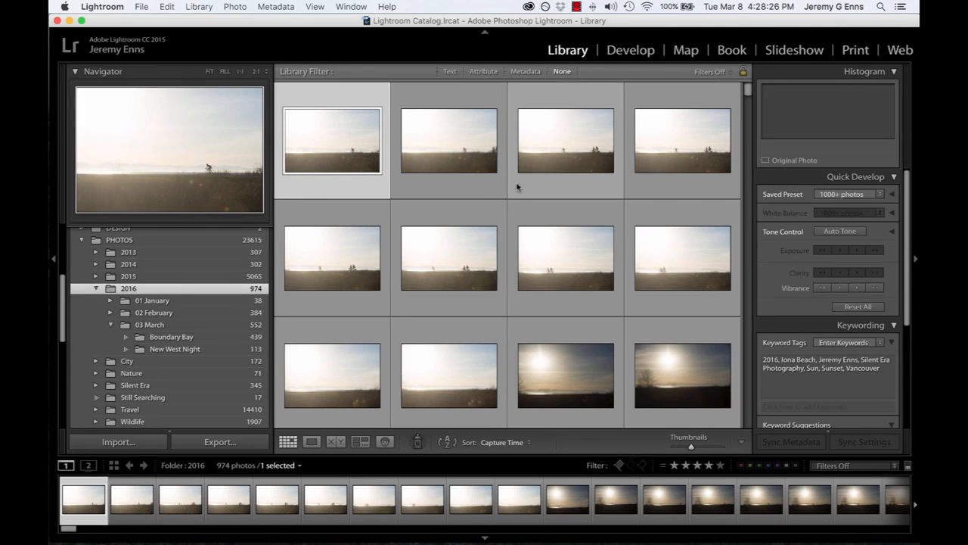
pyautogui.click(450, 71)
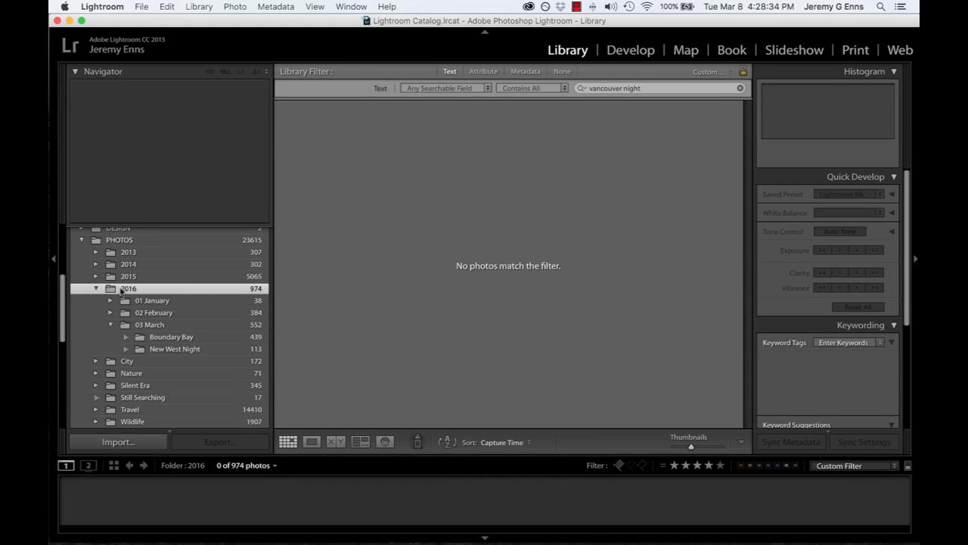
# - Replace the existing search text with eagle to search the 2016 folder's photos
pyautogui.scroll(8, 136, 292)
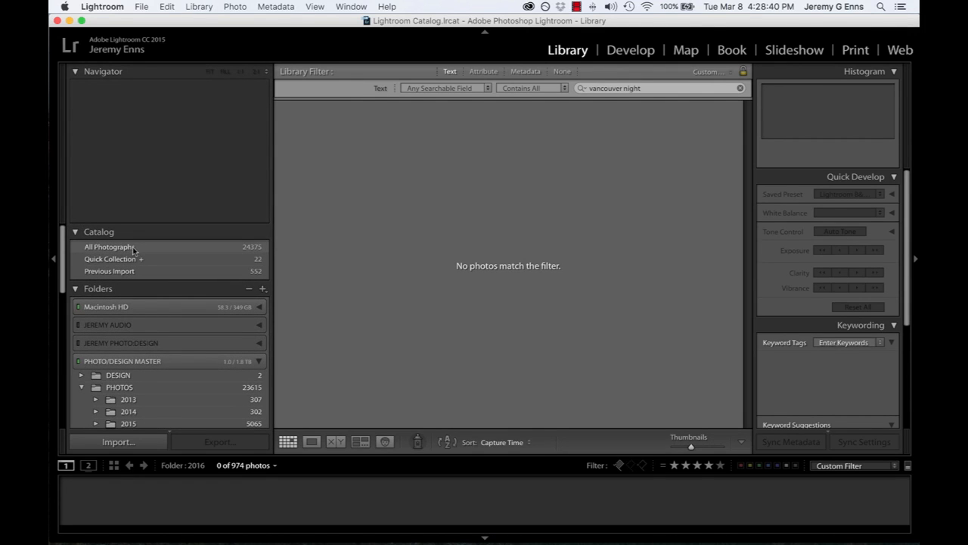
pyautogui.scroll(-6, 133, 249)
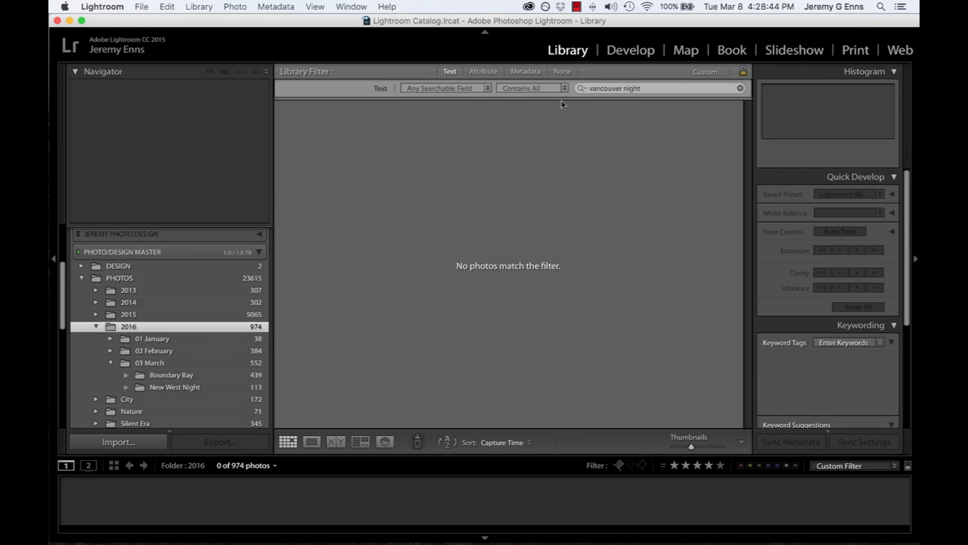
pyautogui.click(655, 87)
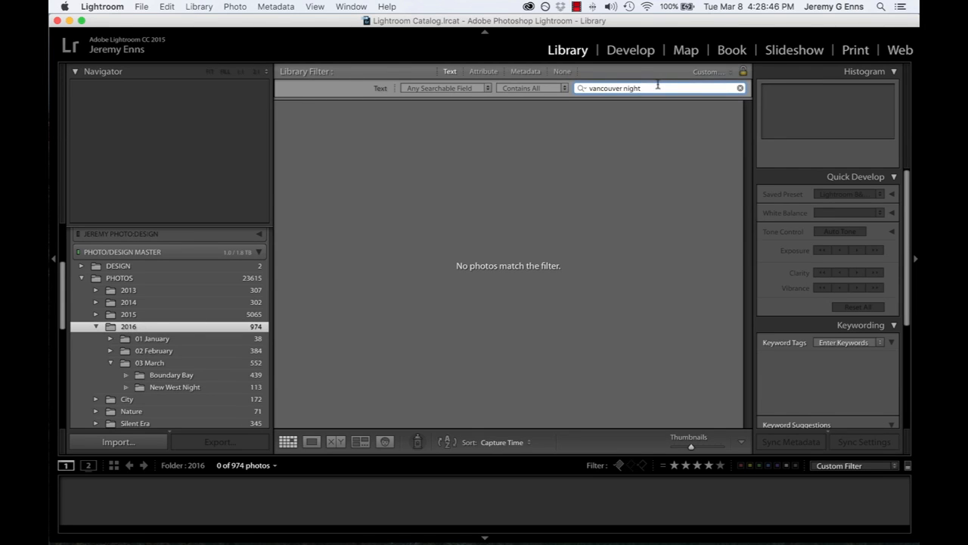
pyautogui.press('super+a')
pyautogui.press('BackSpace')
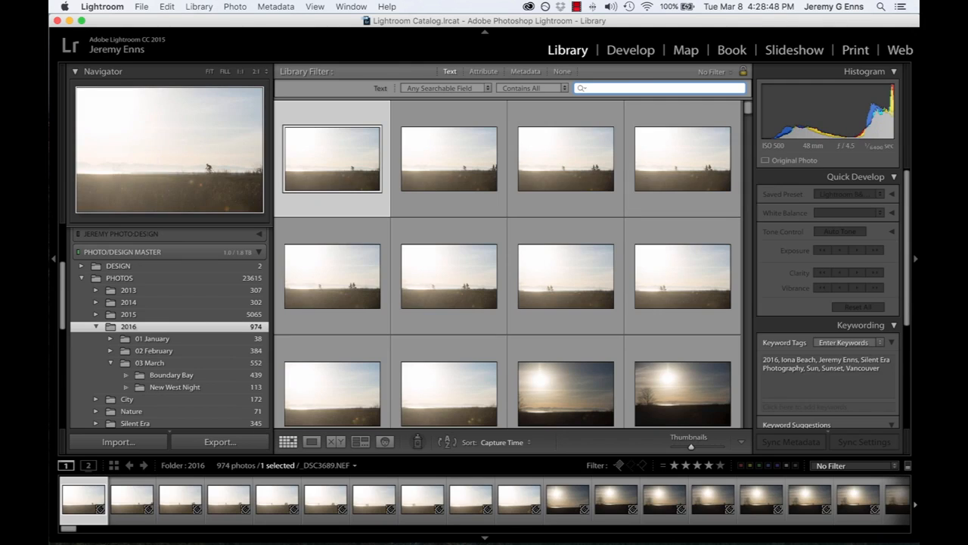
pyautogui.write('eagle')
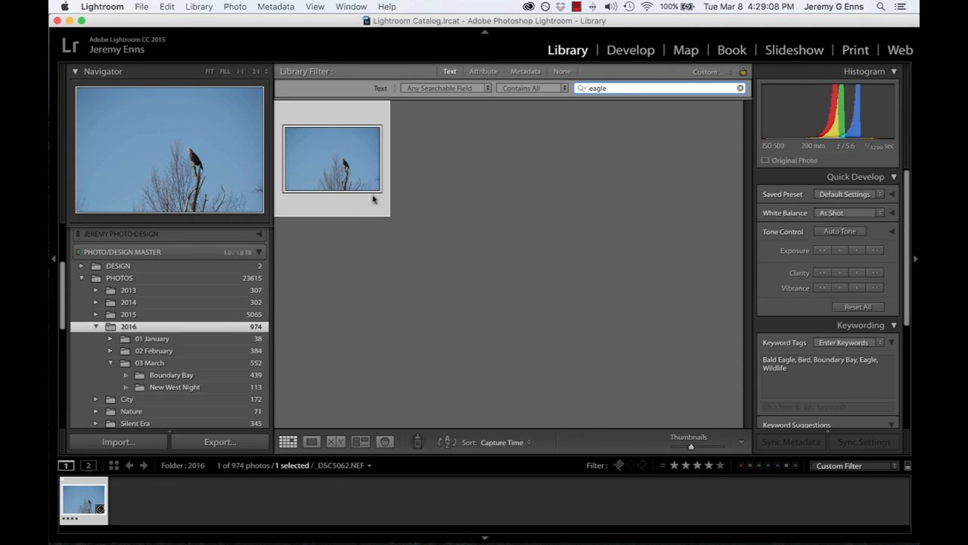
# - Clear the eagle search and display All Photographs in the catalog
pyautogui.doubleClick(630, 86)
pyautogui.press('BackSpace')
pyautogui.scroll(5, 167, 269)
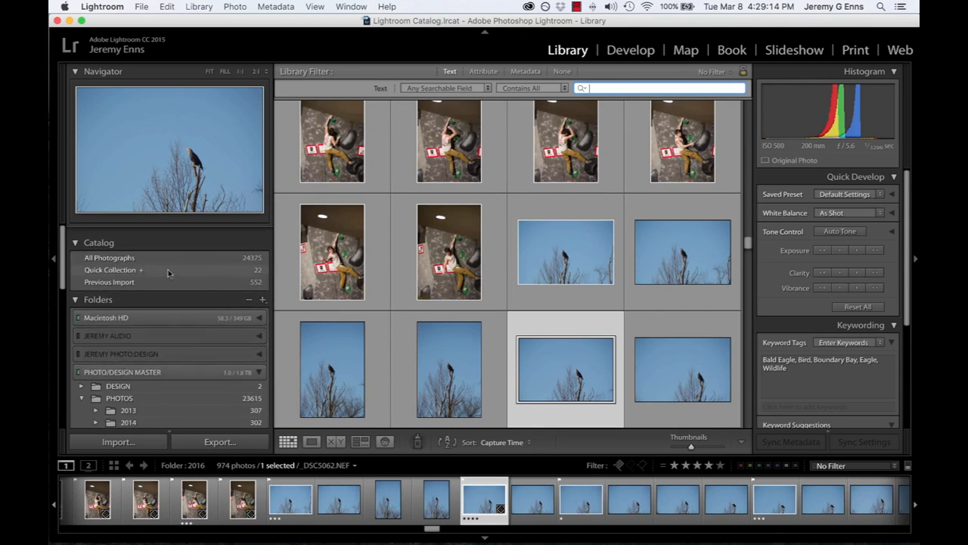
pyautogui.click(175, 252)
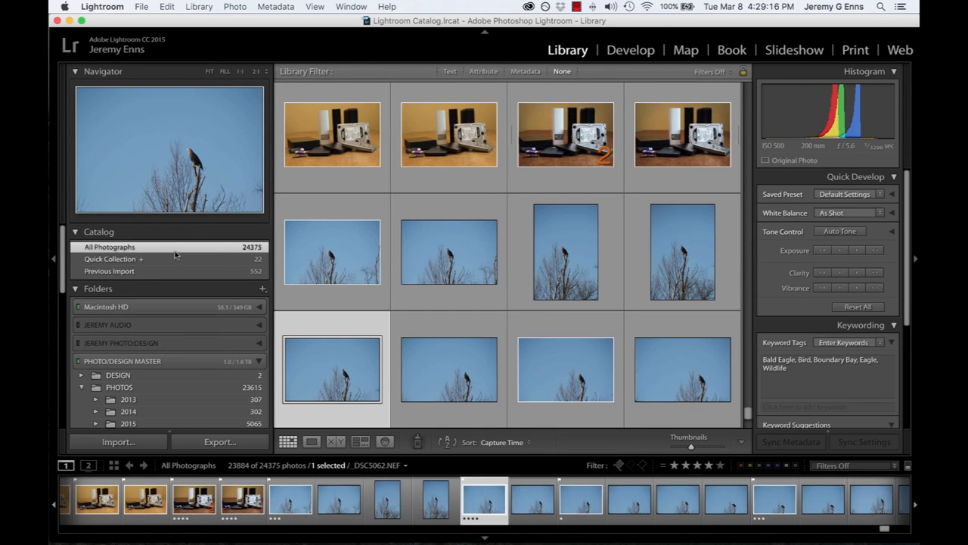
pyautogui.scroll(-10, 533, 231)
pyautogui.scroll(10, 533, 231)
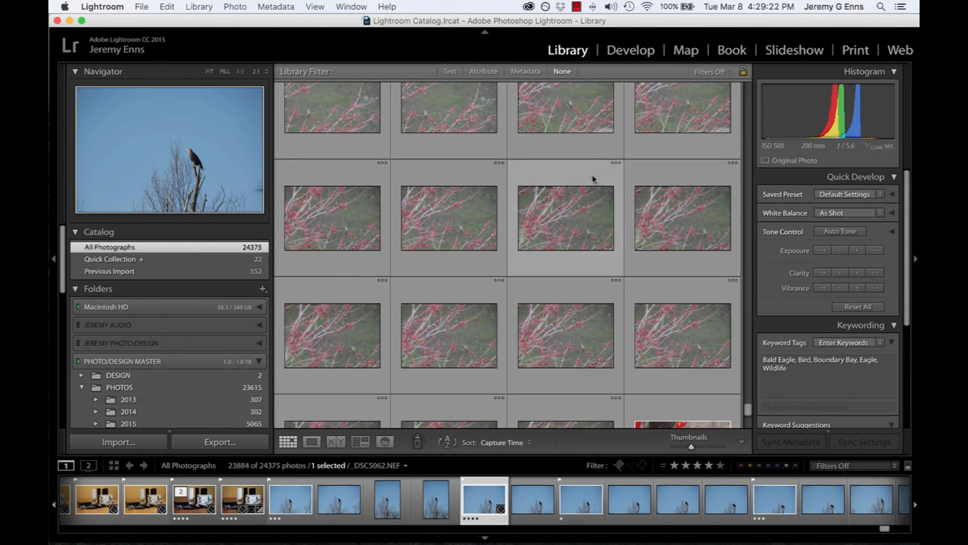
# - Search all photographs for mountains with the text filter and browse the matching photos
pyautogui.click(451, 71)
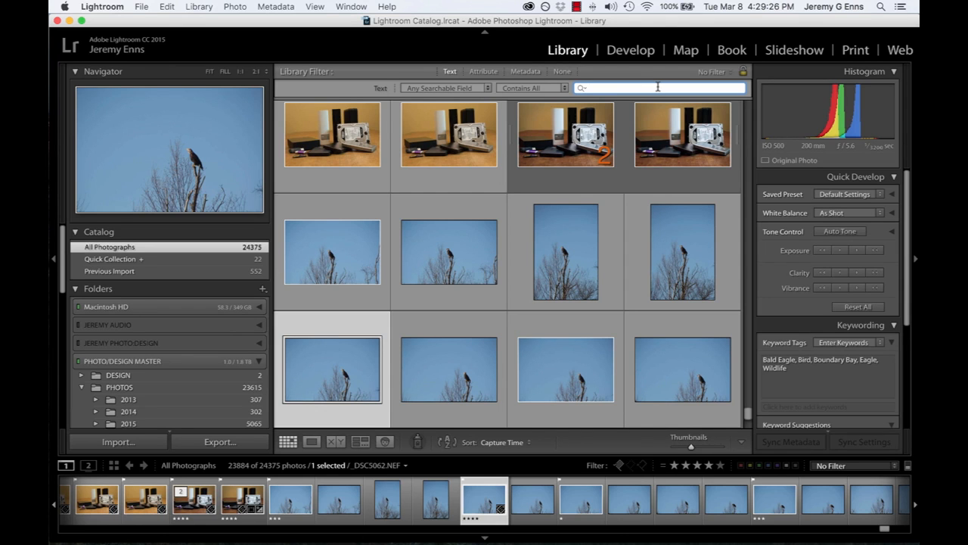
pyautogui.write('mountains')
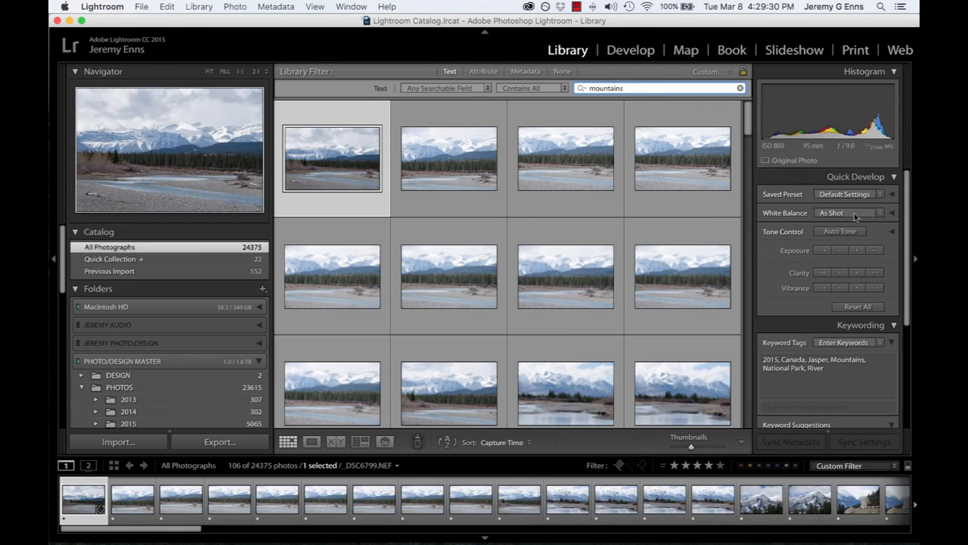
pyautogui.scroll(-10, 605, 249)
pyautogui.scroll(-15, 605, 249)
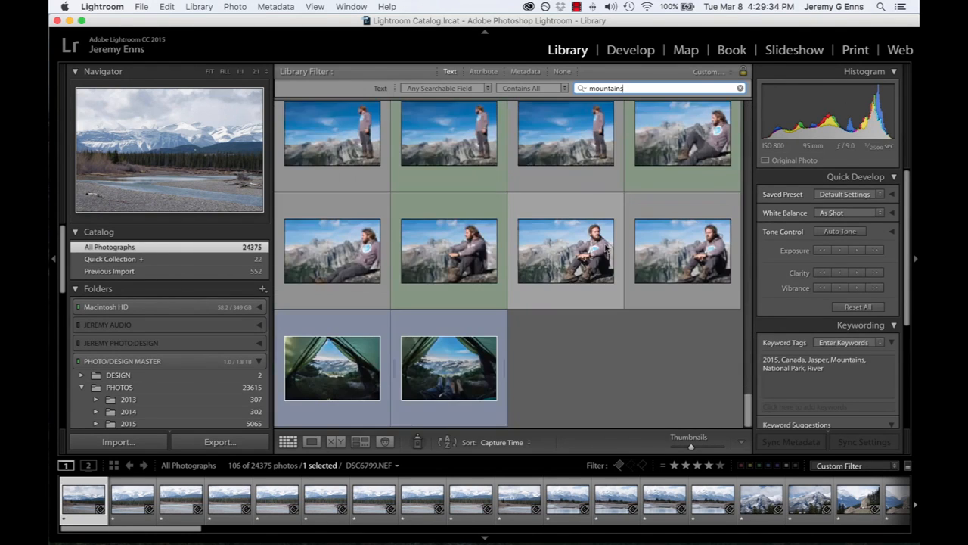
pyautogui.scroll(10, 605, 249)
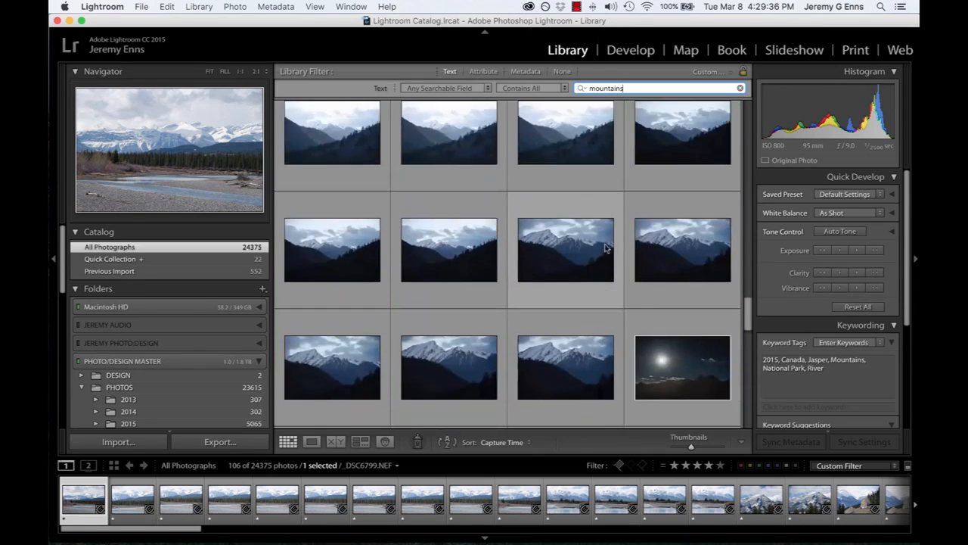
pyautogui.scroll(10, 605, 249)
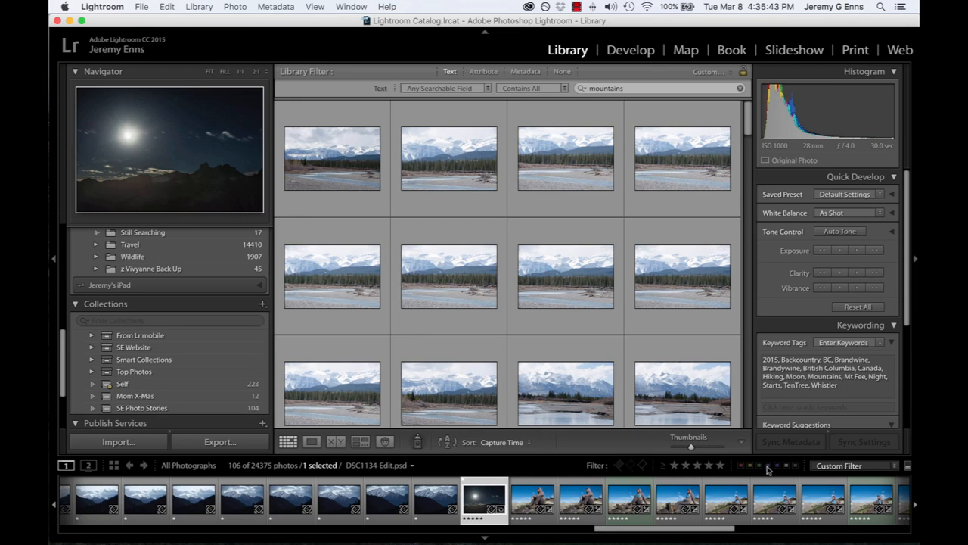
# - Filter all photographs by the text travel and a five-star rating
pyautogui.click(655, 87)
pyautogui.press('super+a')
pyautogui.write('tr')
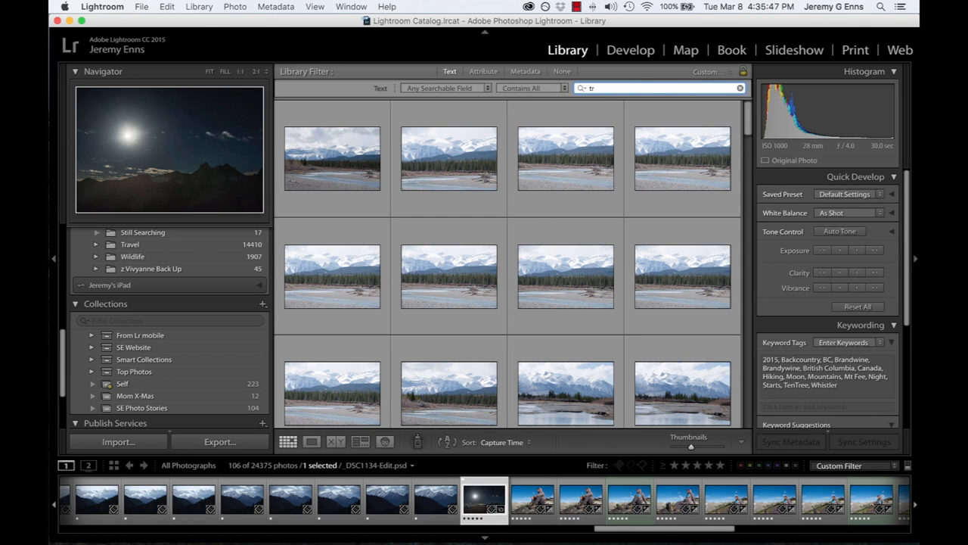
pyautogui.write('avel')
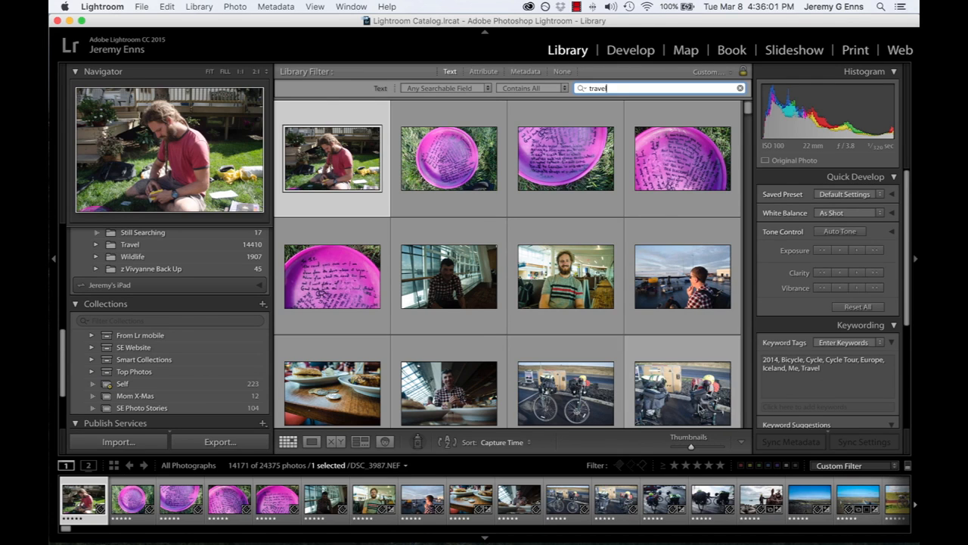
pyautogui.click(721, 466)
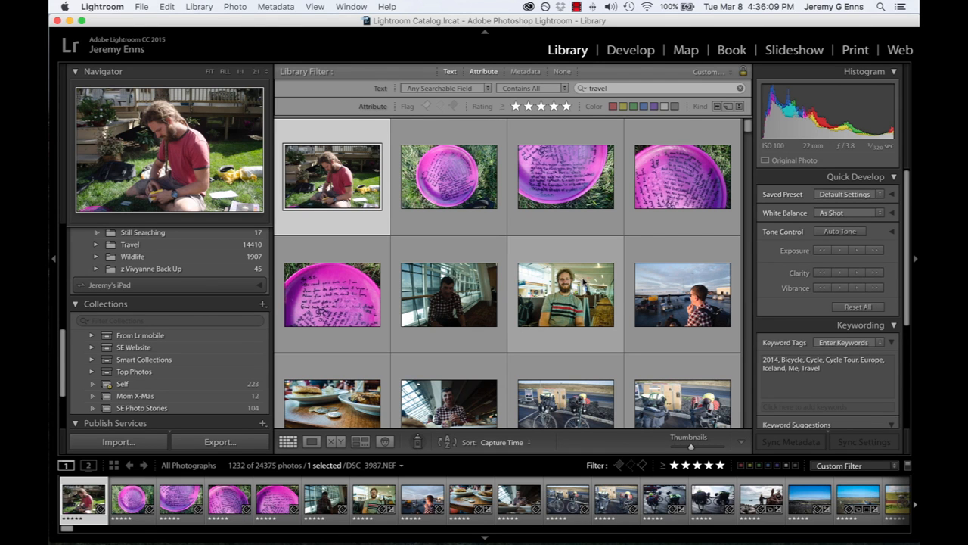
# - Look through the five-star travel photos in the grid and return to the first ones
pyautogui.scroll(-15, 583, 281)
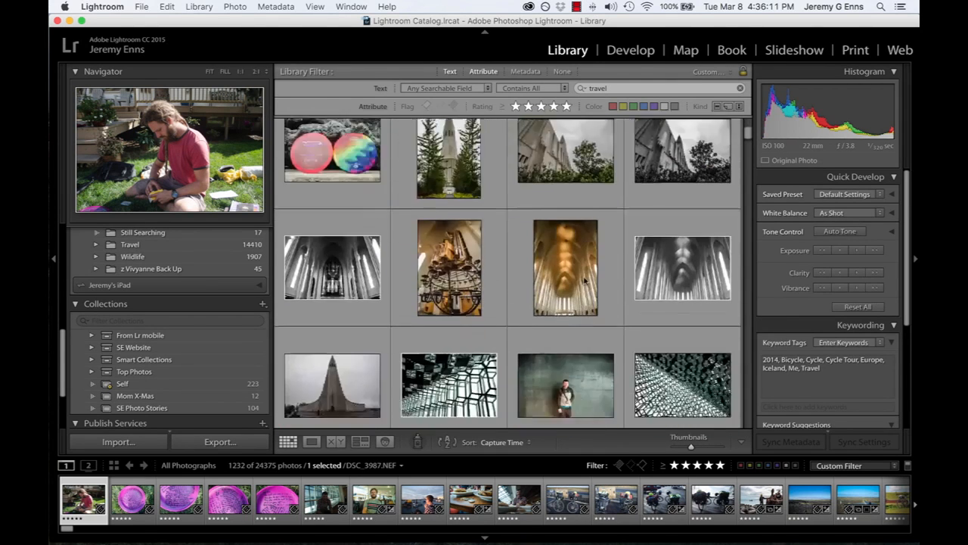
pyautogui.scroll(-15, 583, 282)
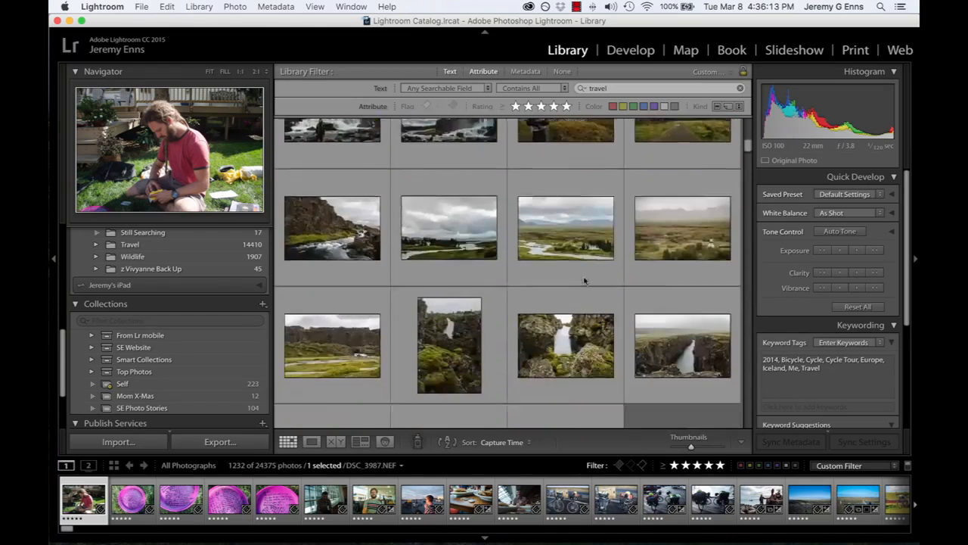
pyautogui.scroll(-15, 585, 280)
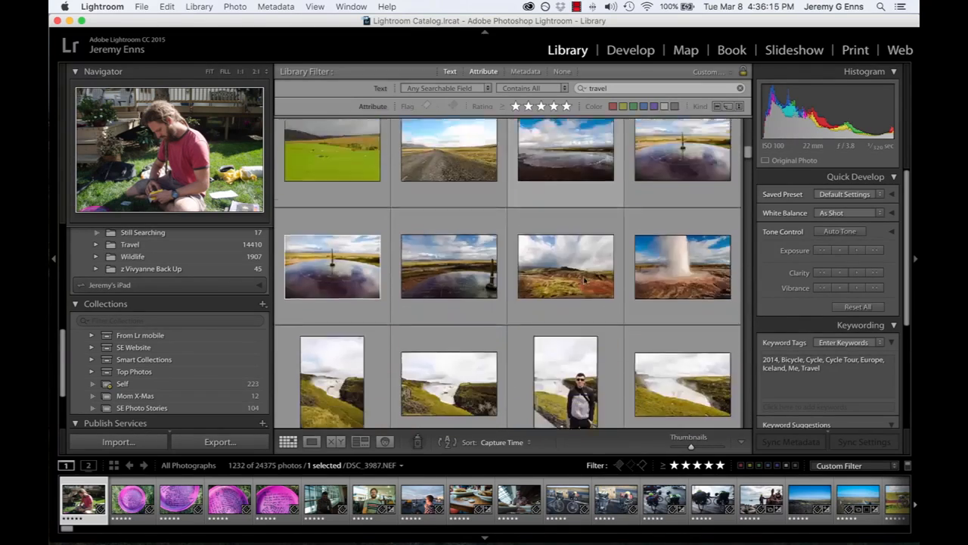
pyautogui.scroll(-15, 583, 281)
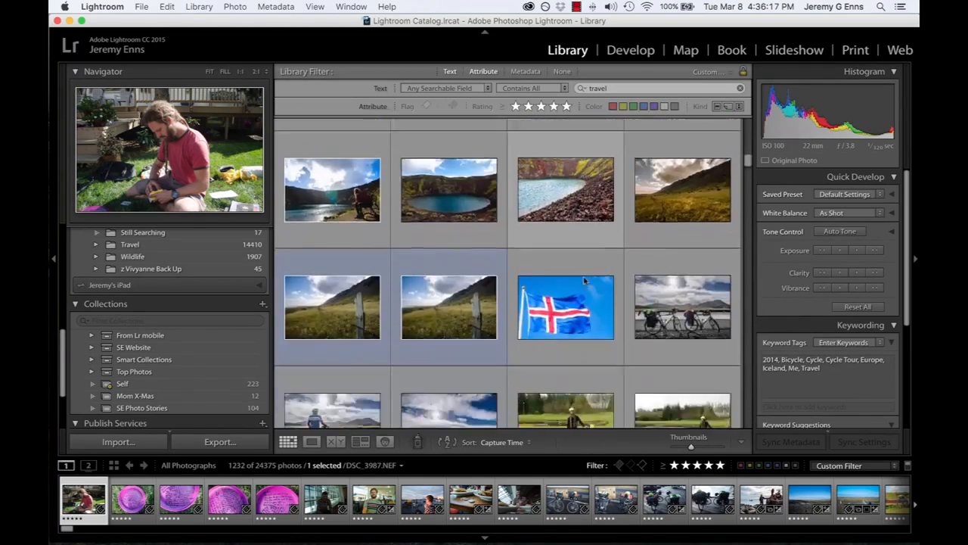
pyautogui.scroll(-15, 583, 282)
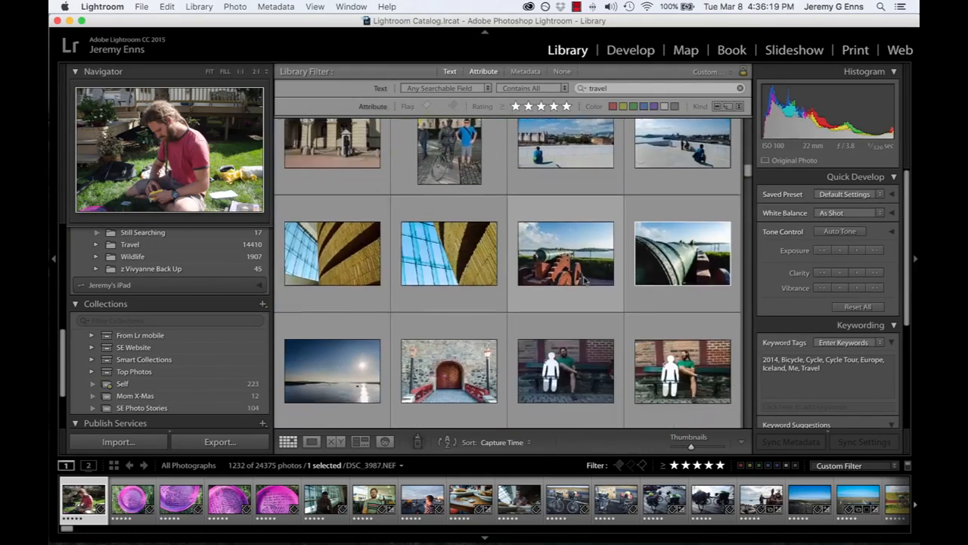
pyautogui.scroll(-15, 583, 281)
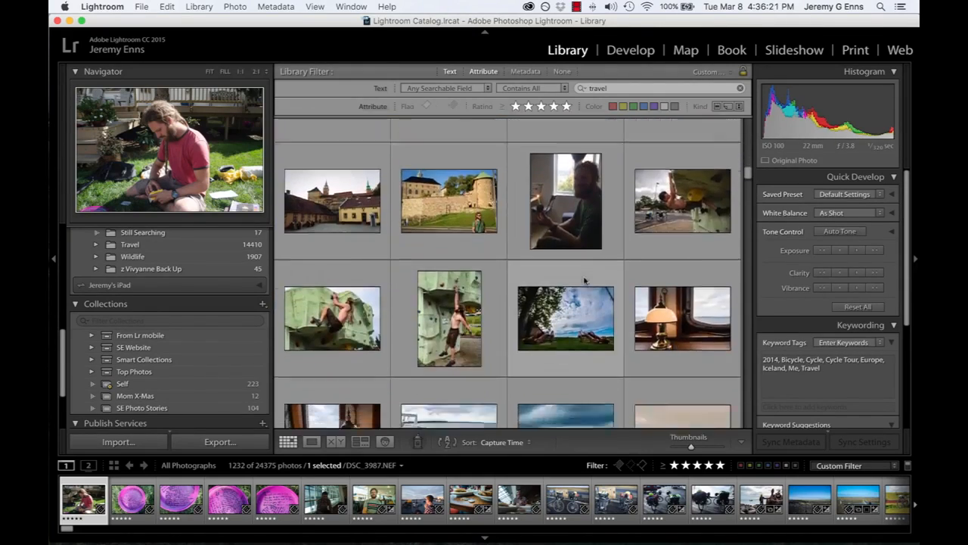
pyautogui.scroll(20, 583, 281)
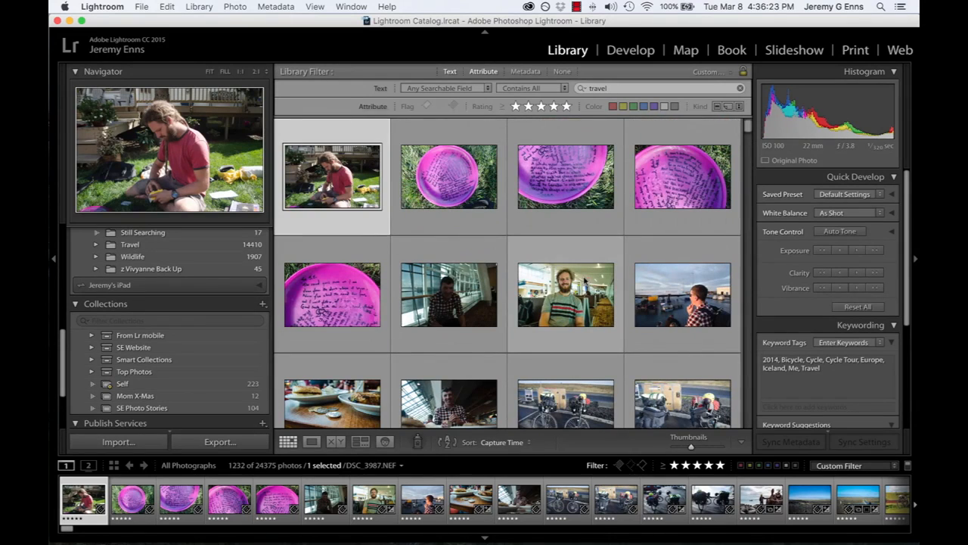
# - Narrow the five-star text search to travel, vietnam and browse the matching photos
pyautogui.click(644, 88)
pyautogui.write(',')
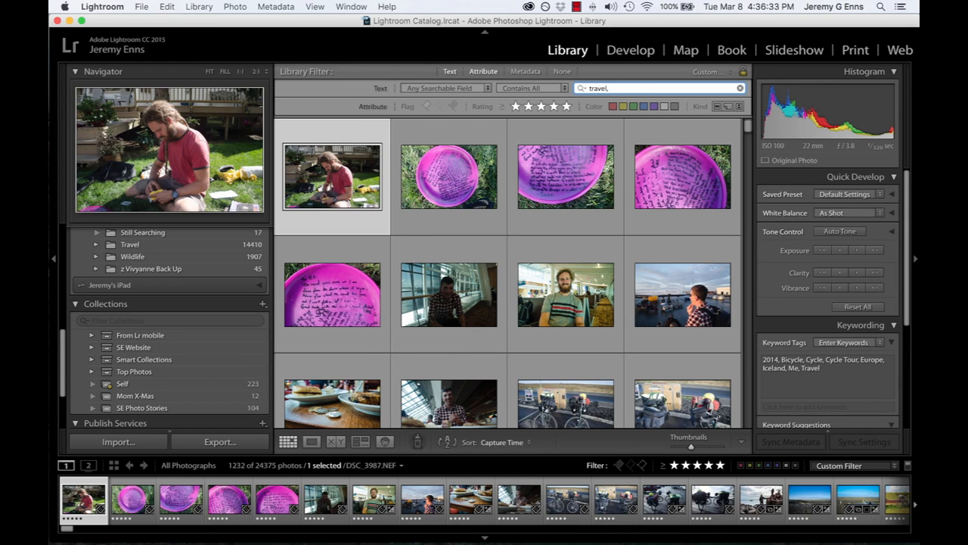
pyautogui.write('vitm')
pyautogui.write('etnam')
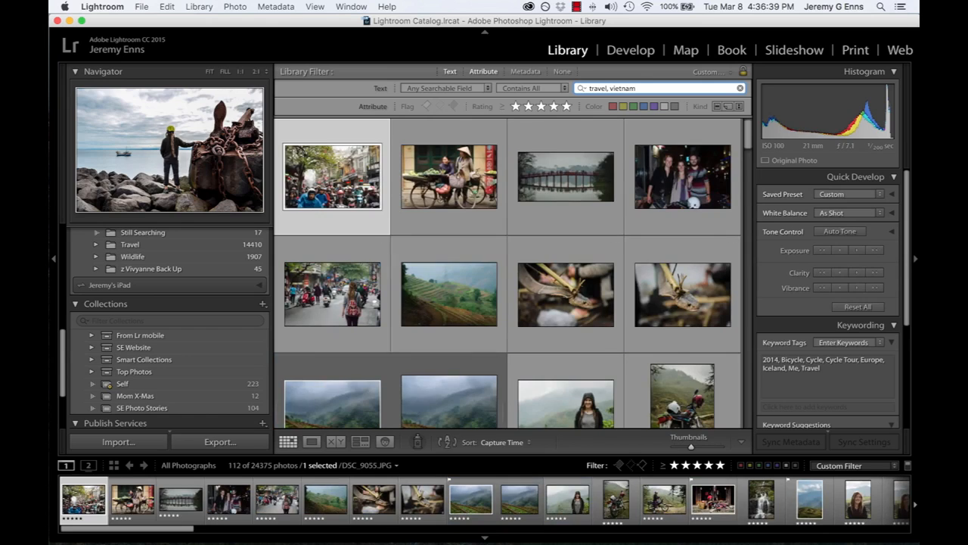
pyautogui.scroll(-5, 558, 256)
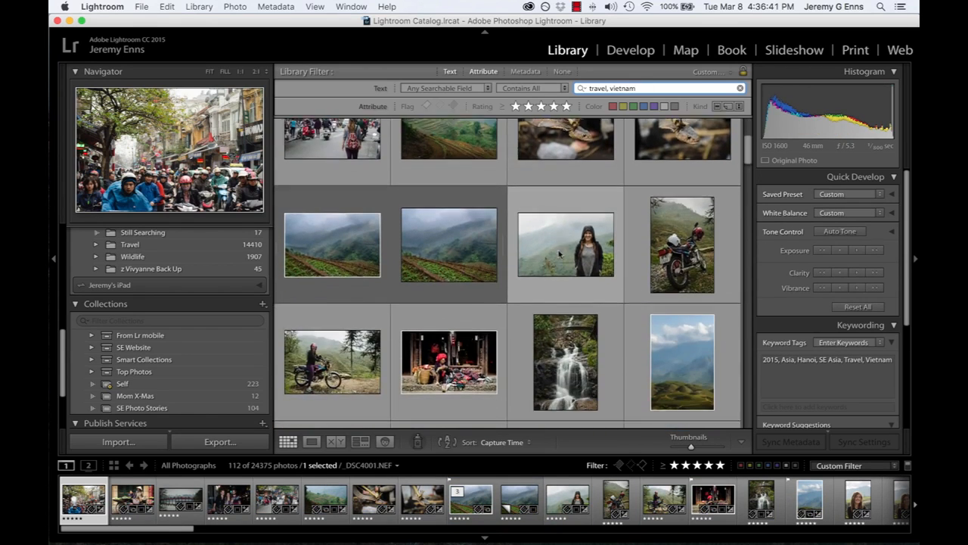
pyautogui.scroll(-15, 558, 254)
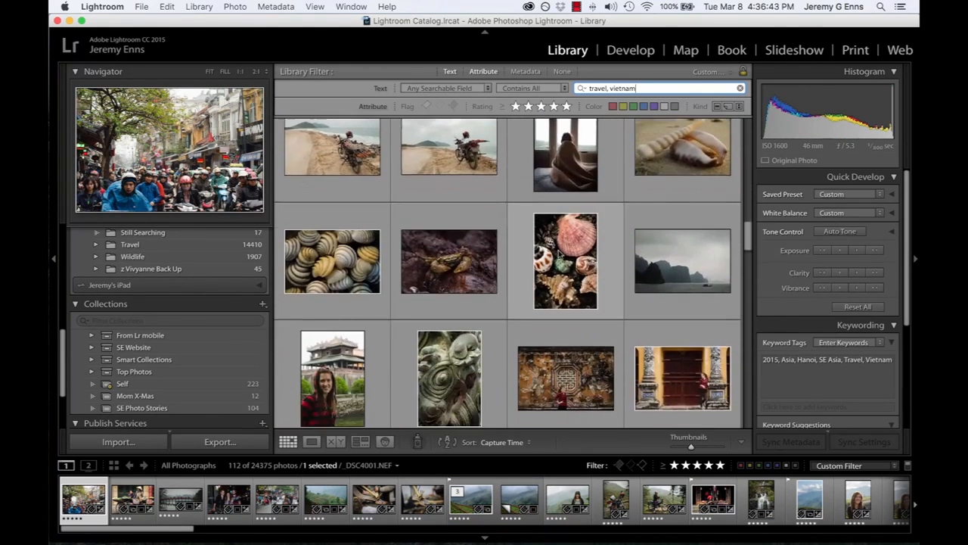
pyautogui.scroll(-15, 558, 255)
pyautogui.scroll(-5, 558, 255)
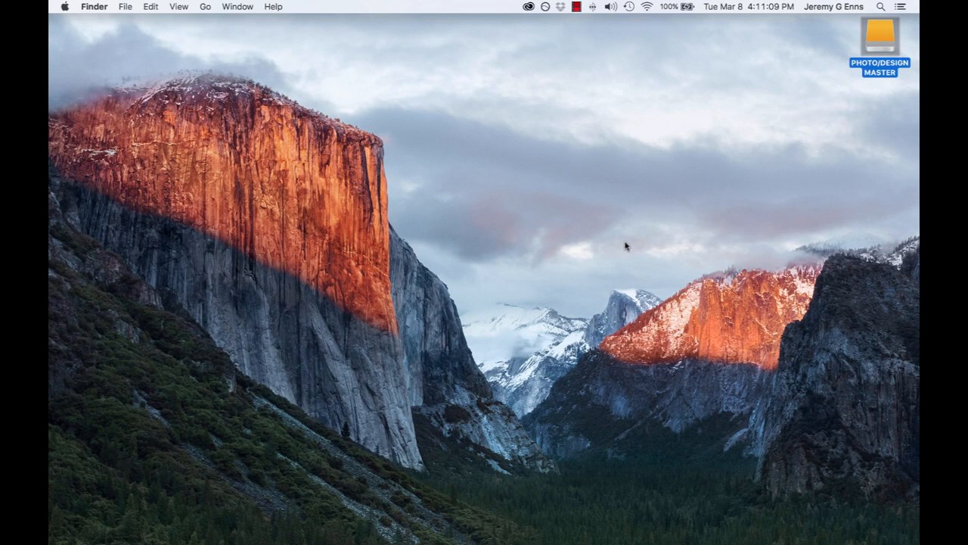
# - Switch to Finder and open the PHOTOS folder on the PHOTO/DESIGN MASTER drive
pyautogui.click(627, 245)
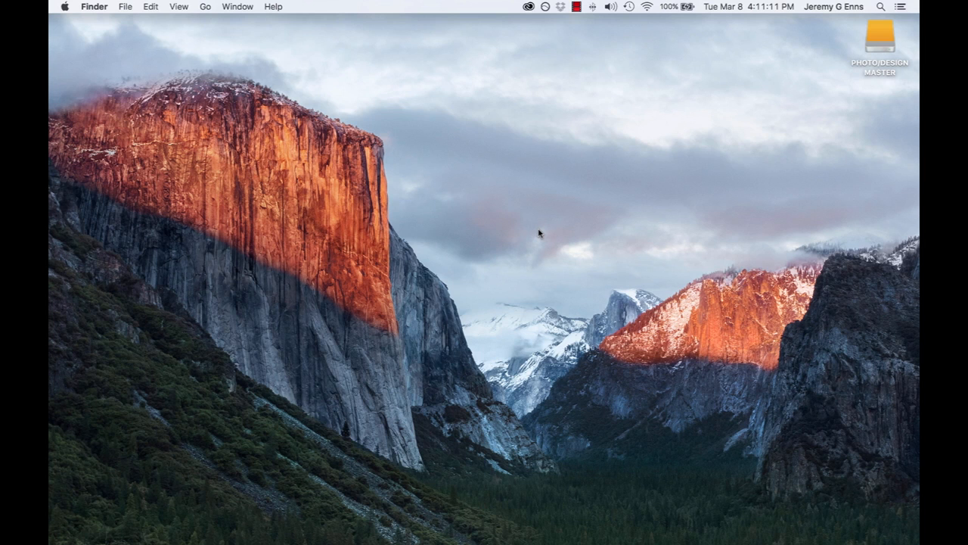
pyautogui.doubleClick(875, 39)
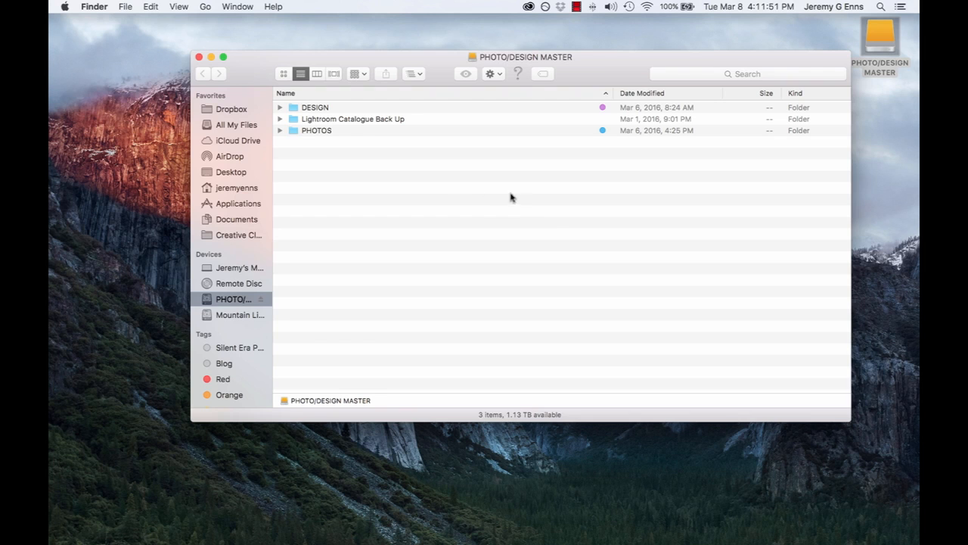
pyautogui.doubleClick(316, 130)
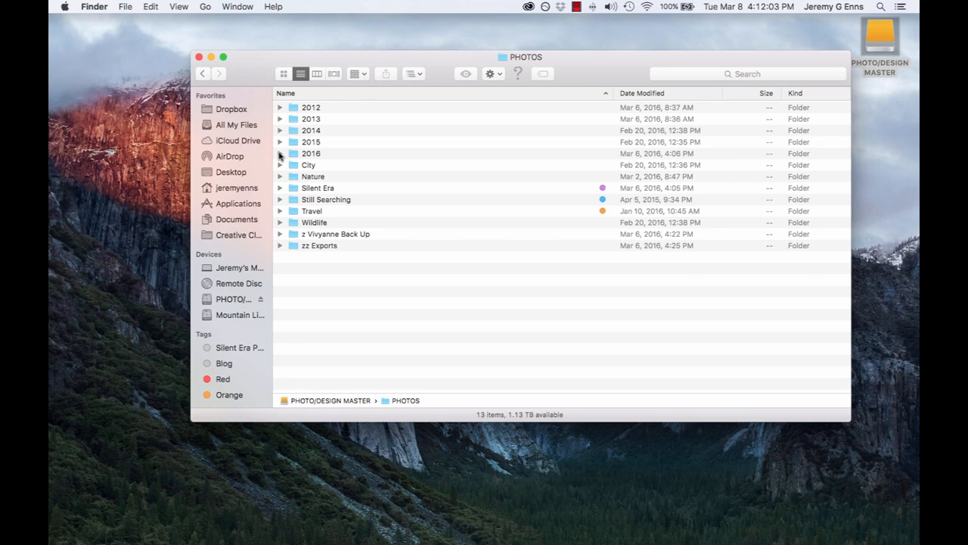
# - Expand the 2016 and 03 March folders and open the Boundary Bay shoot folder
pyautogui.click(279, 154)
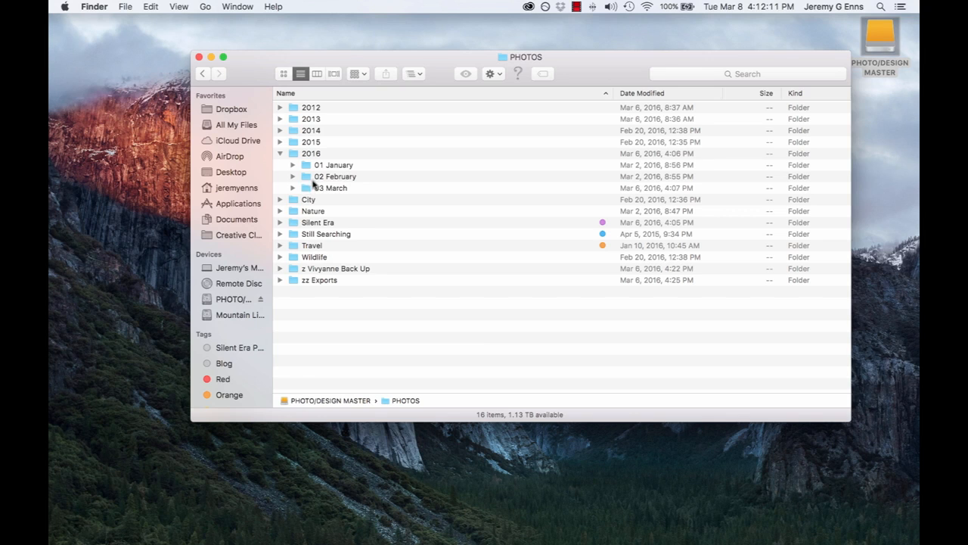
pyautogui.click(292, 188)
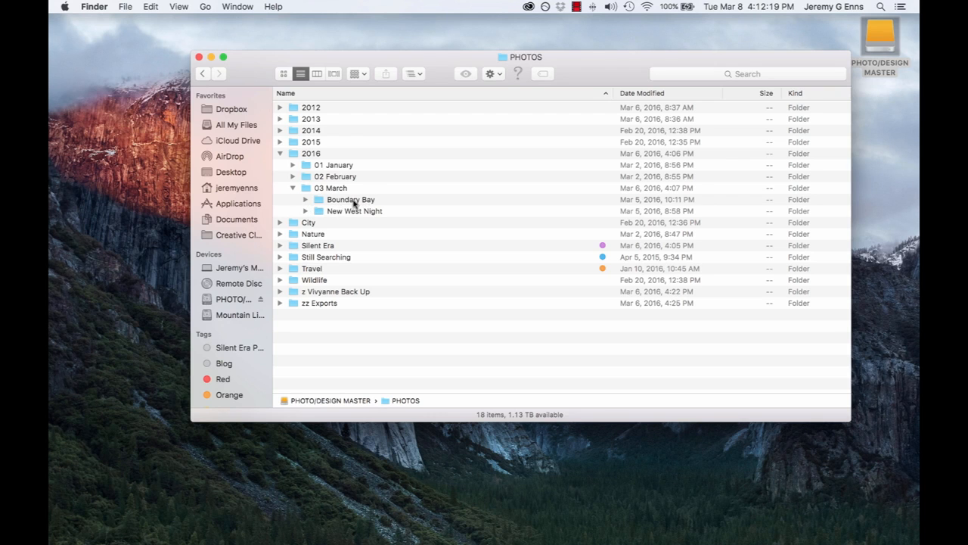
pyautogui.doubleClick(357, 201)
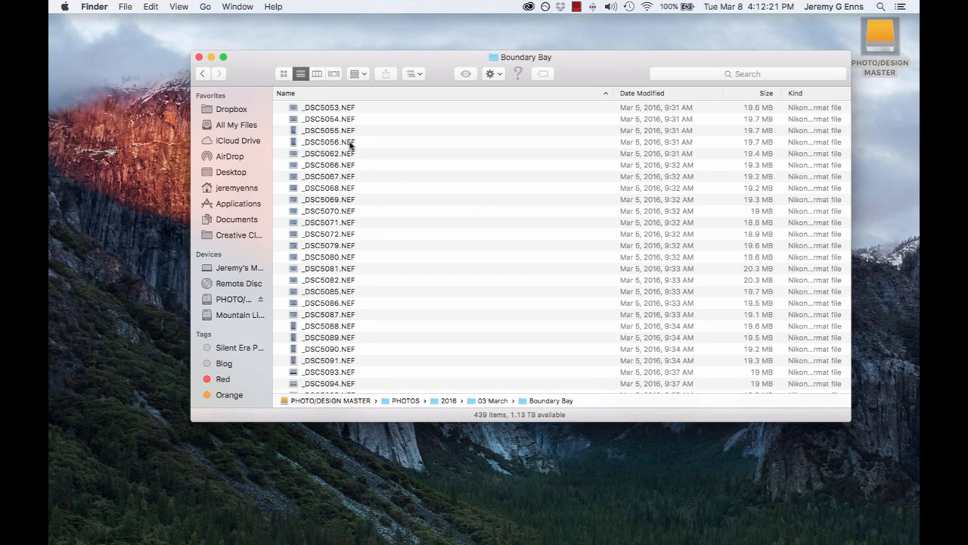
# - Show the Boundary Bay files as icons and browse through the NEF raw photos
pyautogui.click(283, 74)
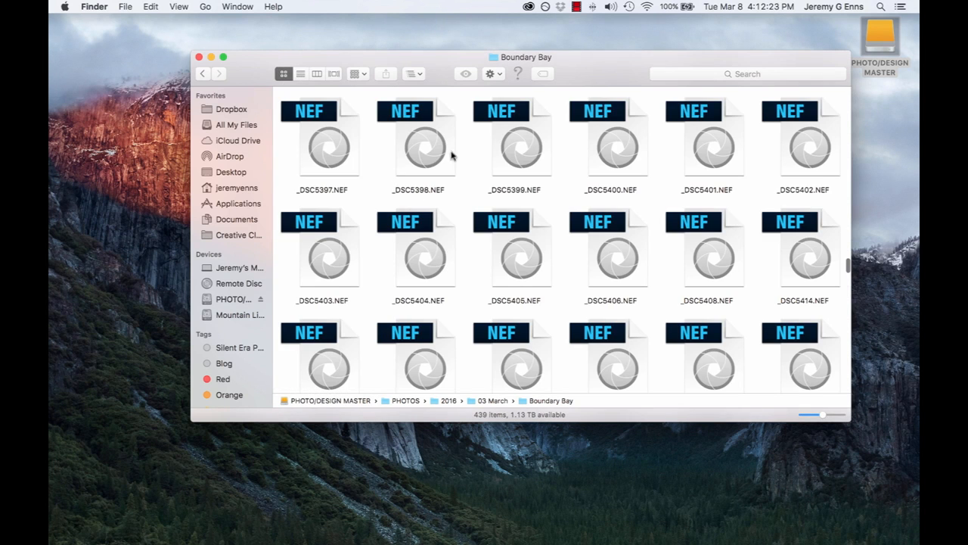
pyautogui.scroll(-3, 455, 148)
pyautogui.scroll(-3, 455, 148)
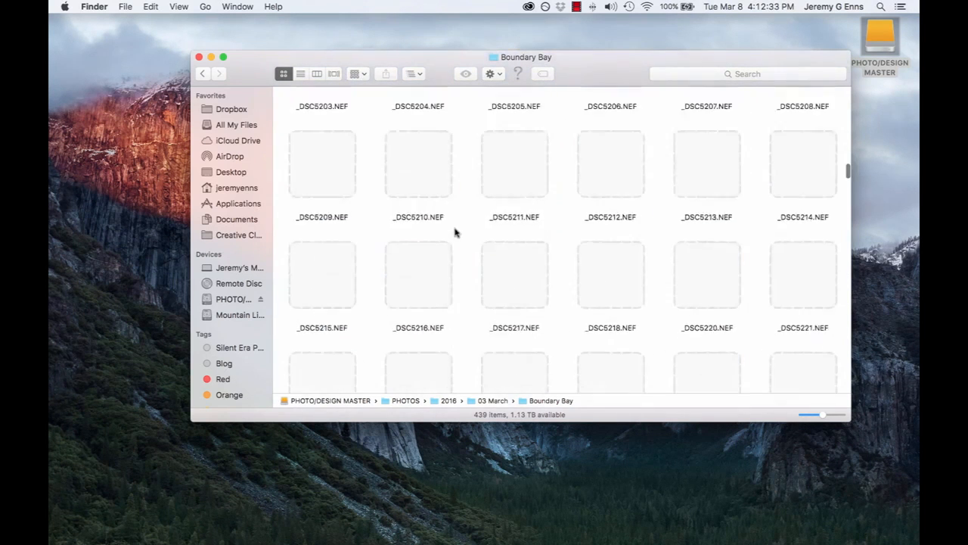
pyautogui.scroll(15, 454, 232)
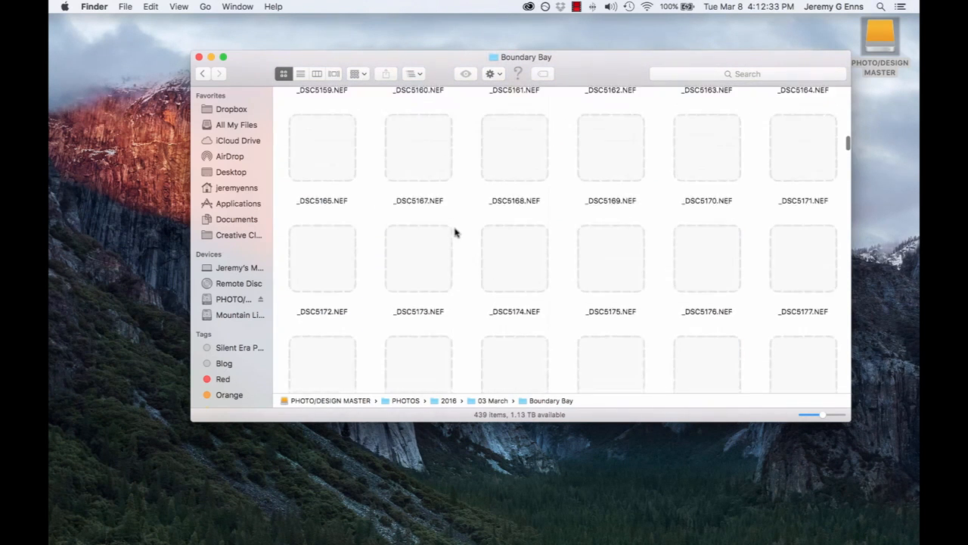
# - Return to the PHOTOS folder, collapse 2016 and expand the Travel folder to view its trip subfolders
pyautogui.click(201, 74)
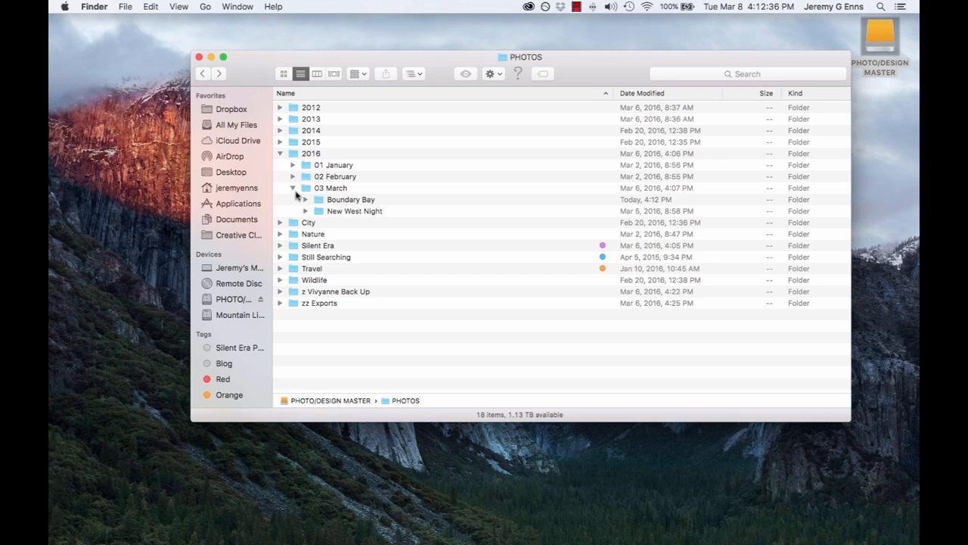
pyautogui.click(279, 154)
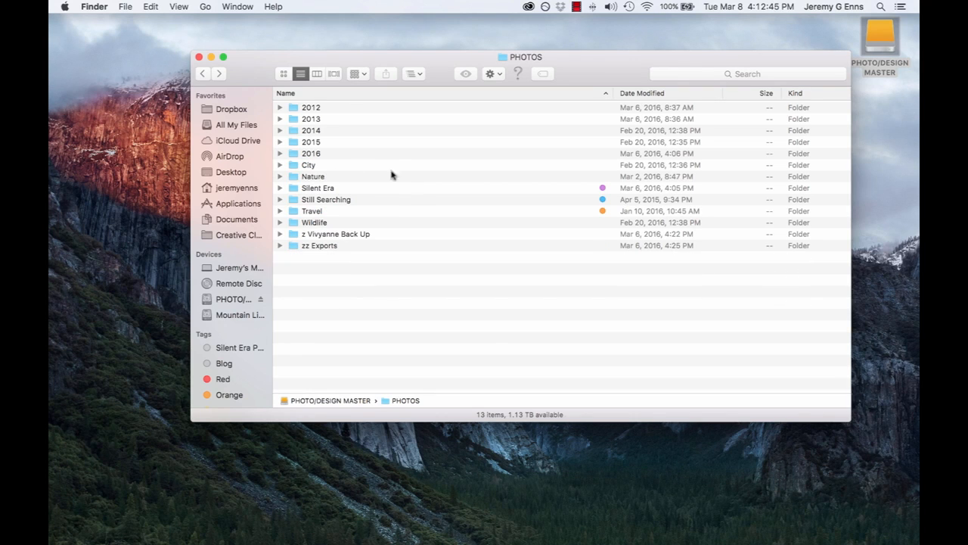
pyautogui.click(280, 212)
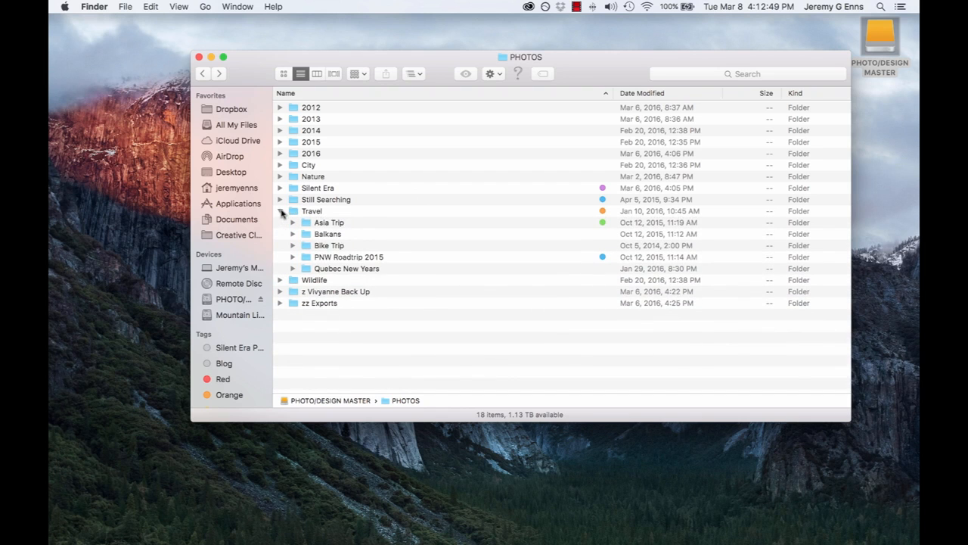